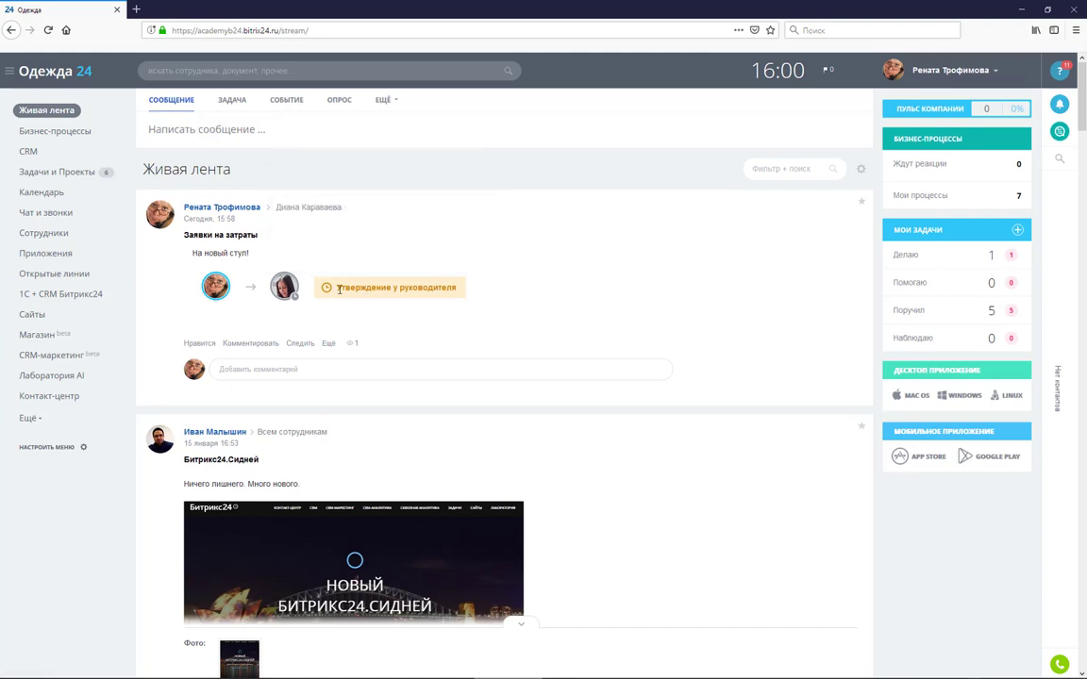
Check the expense request's approval stage in the feed, then expand its task details in the approver's account.
left_click_drag(307, 261, 467, 291)
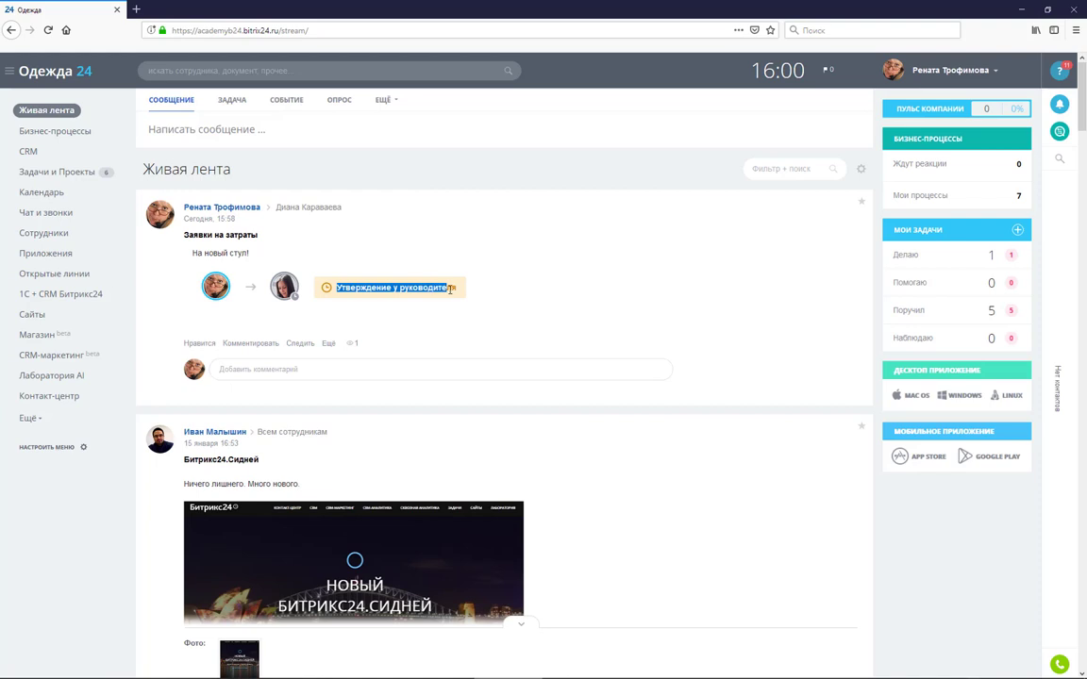
left_click(514, 299)
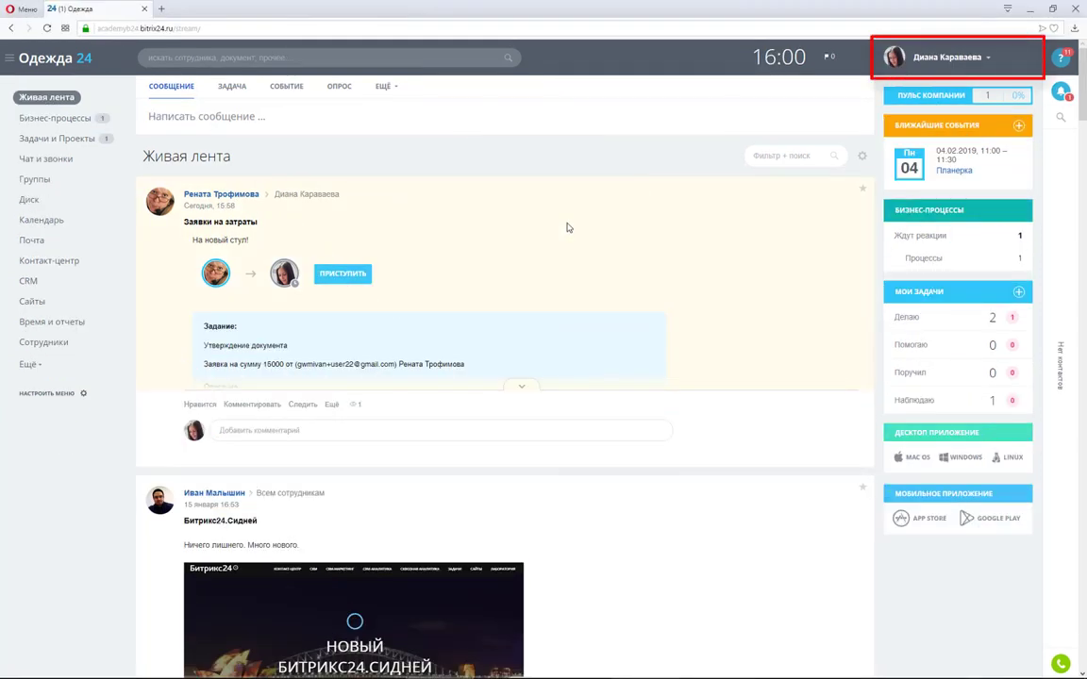
left_click(528, 391)
scroll(552, 293, "down", 1)
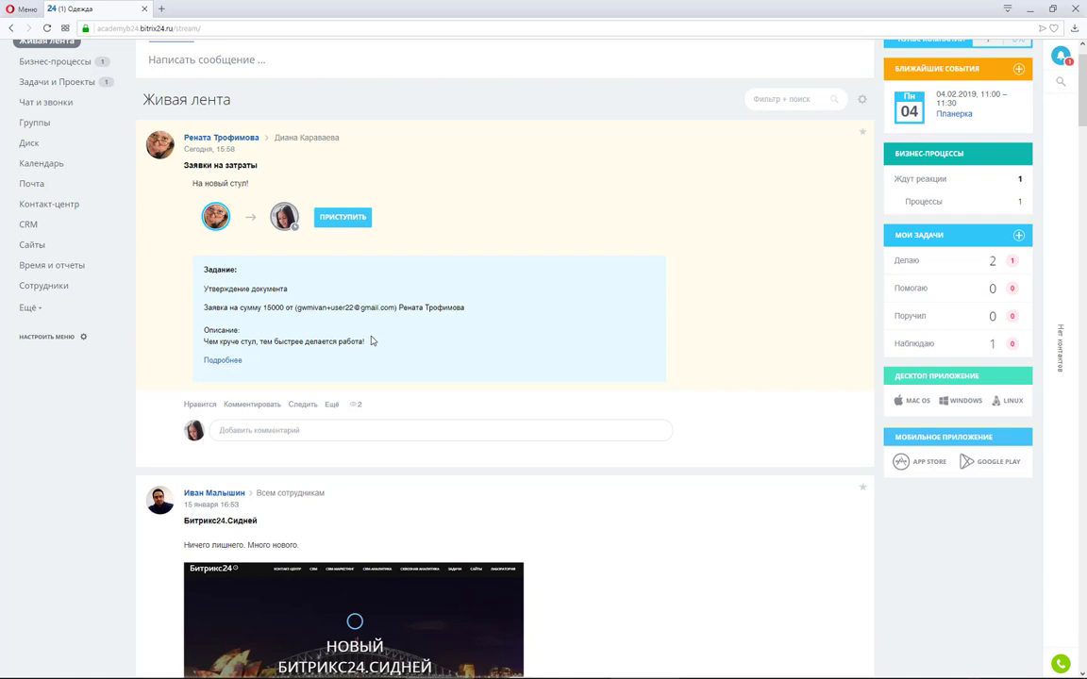
Start the approval task for the "На новый стул!" request and approve it with the comment "Хорошо :)".
left_click(347, 216)
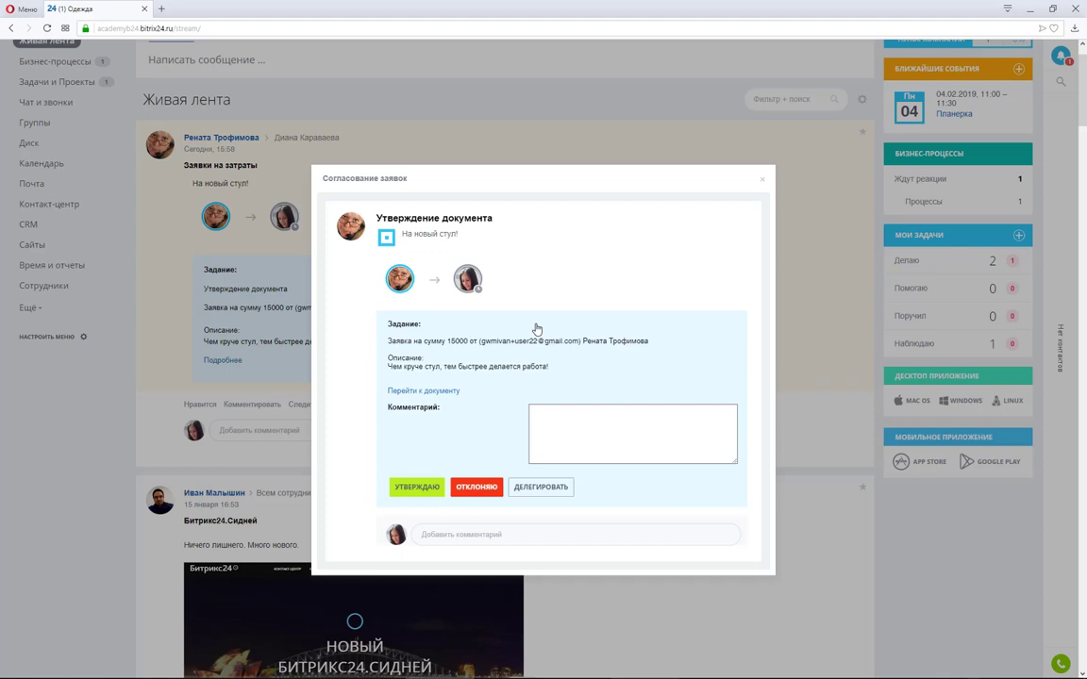
left_click(553, 424)
type("Хорош")
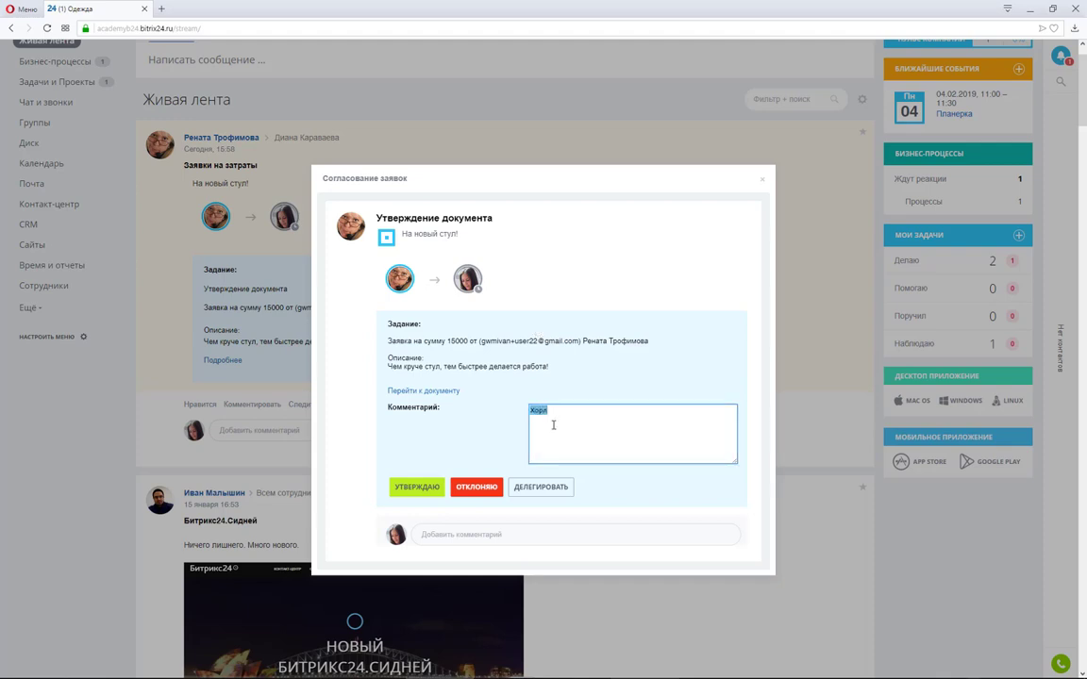
type("о :)")
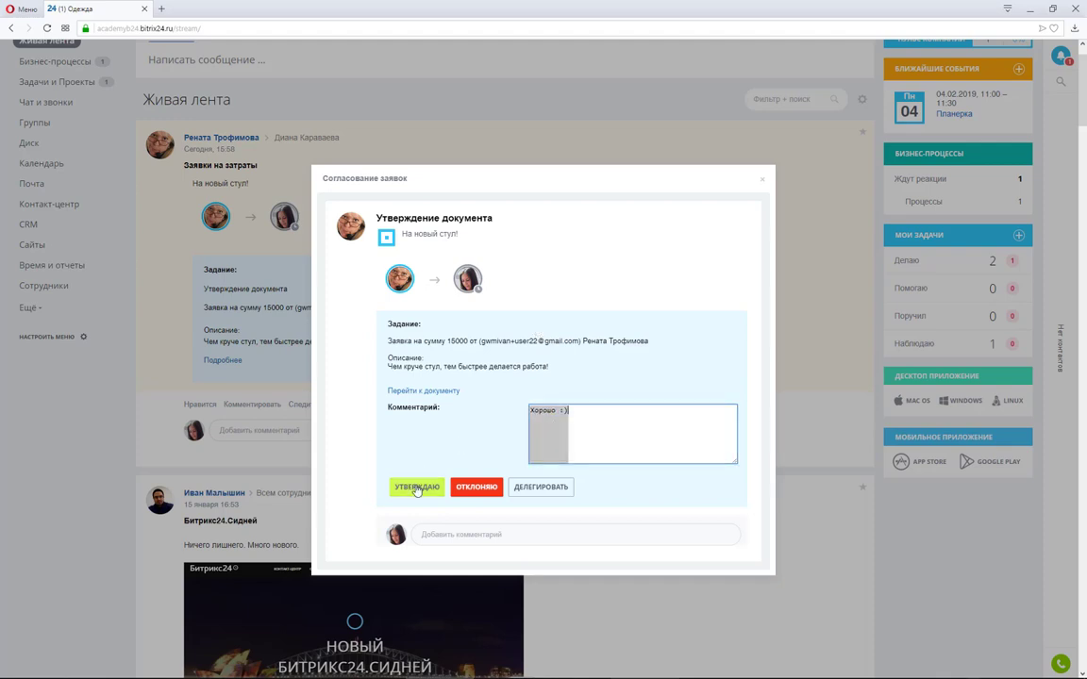
left_click(417, 487)
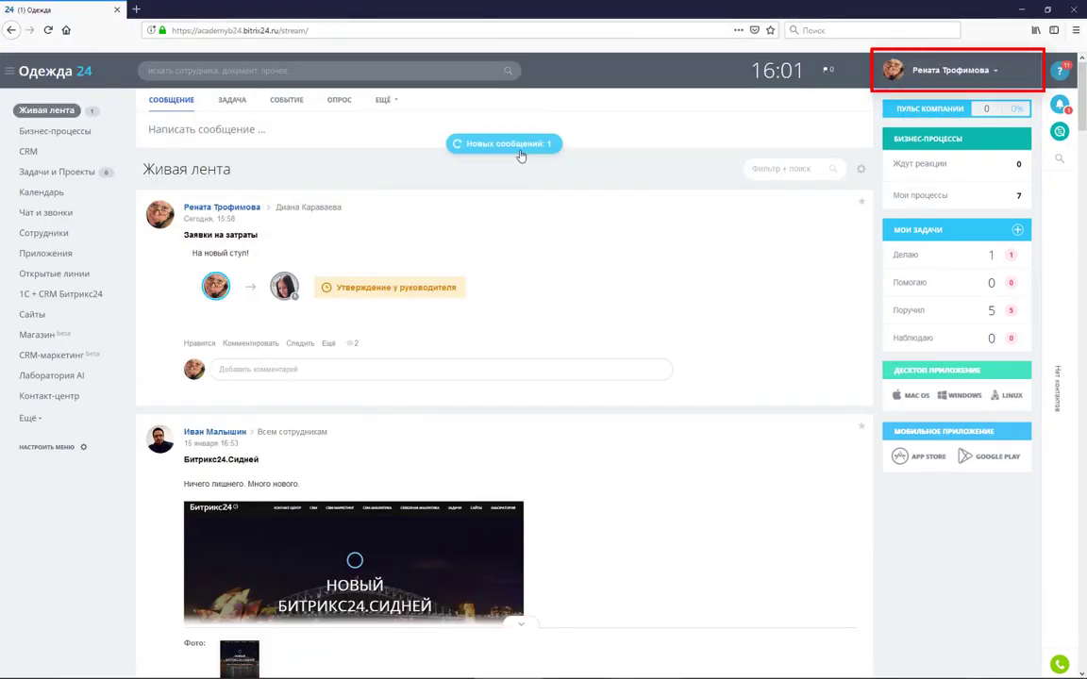
Load the new feed message in the requester's account and check the expense request's status and notifications.
left_click(518, 149)
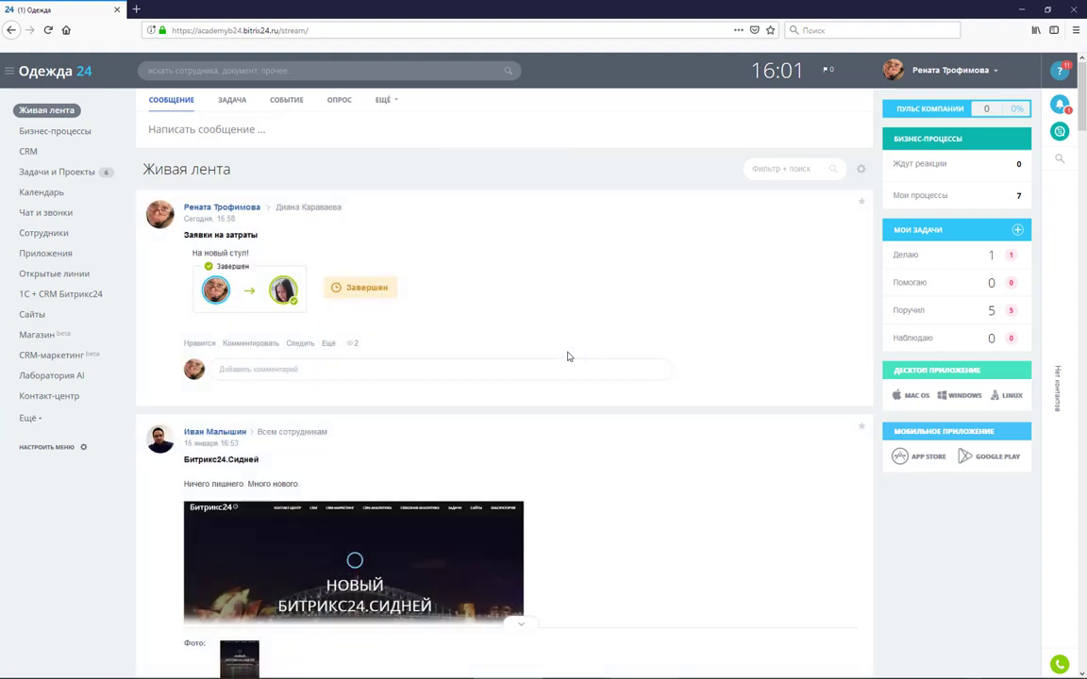
double_click(367, 286)
left_click(399, 299)
left_click(1060, 104)
View the approval log of the "На новый стул!" request in the "Заявки на затраты" process and return to the request list.
left_click(82, 133)
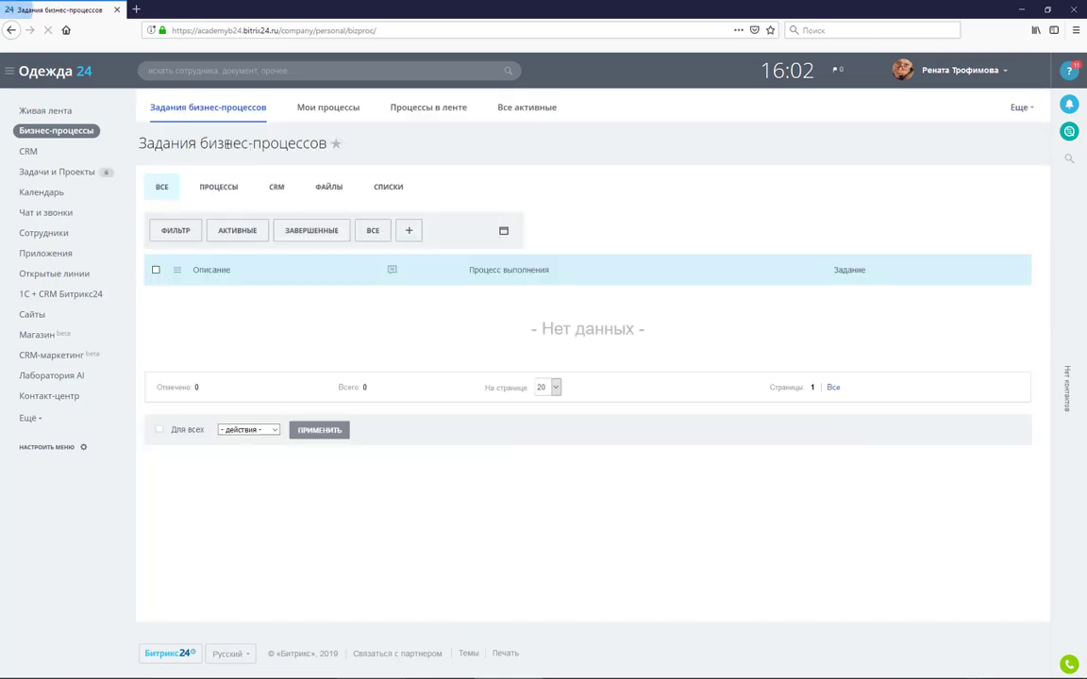
left_click(430, 113)
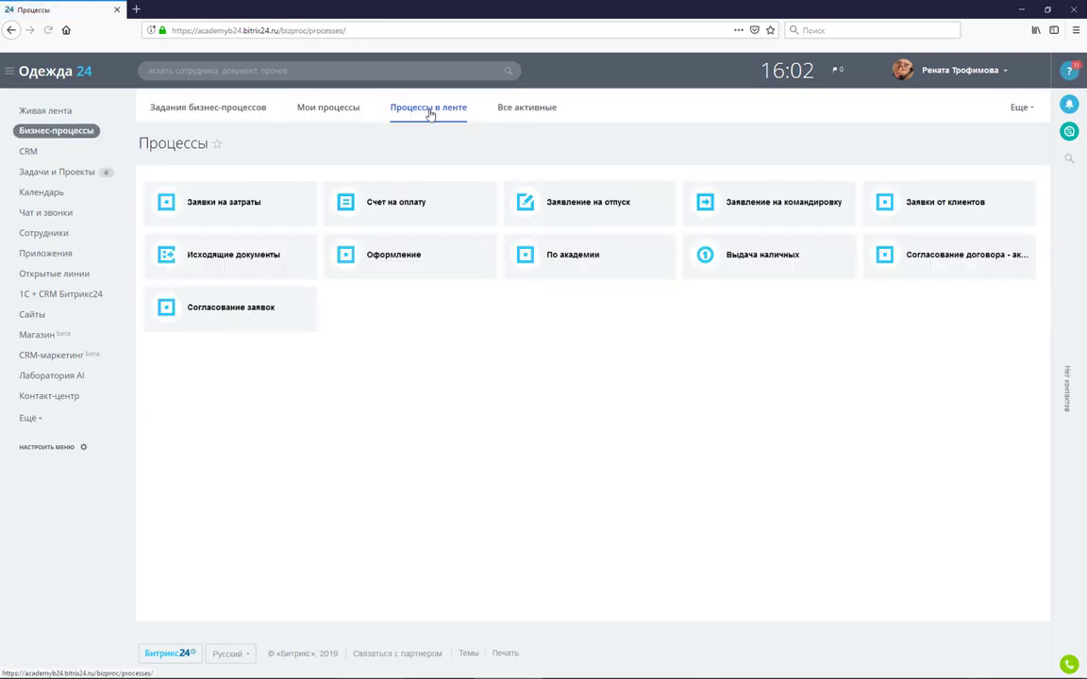
left_click(237, 212)
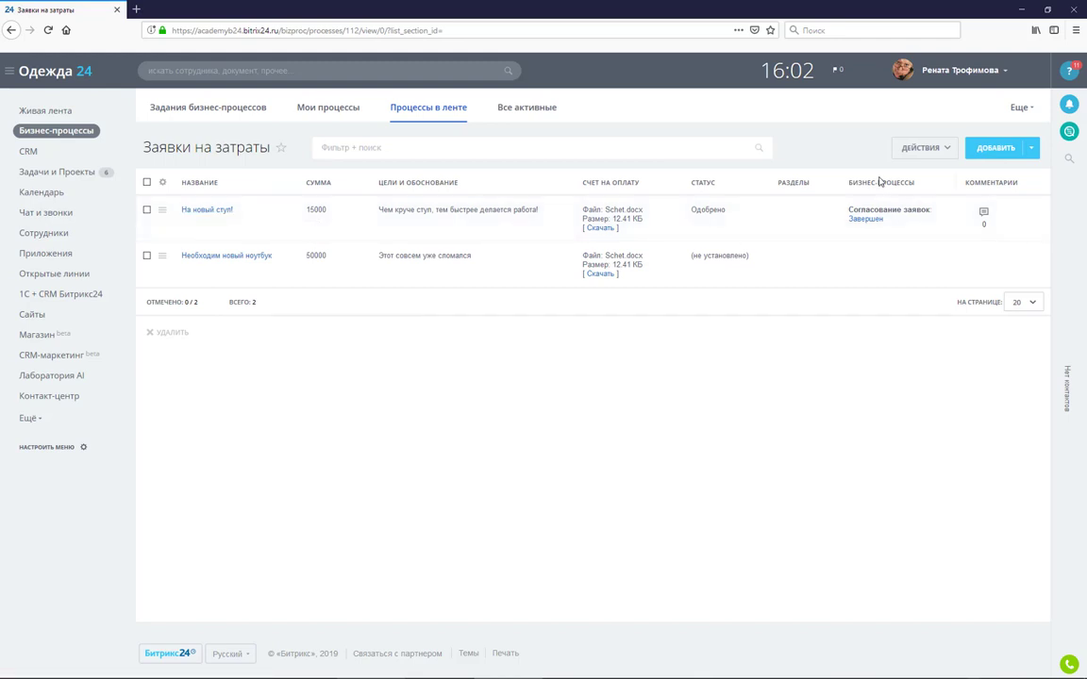
left_click(868, 219)
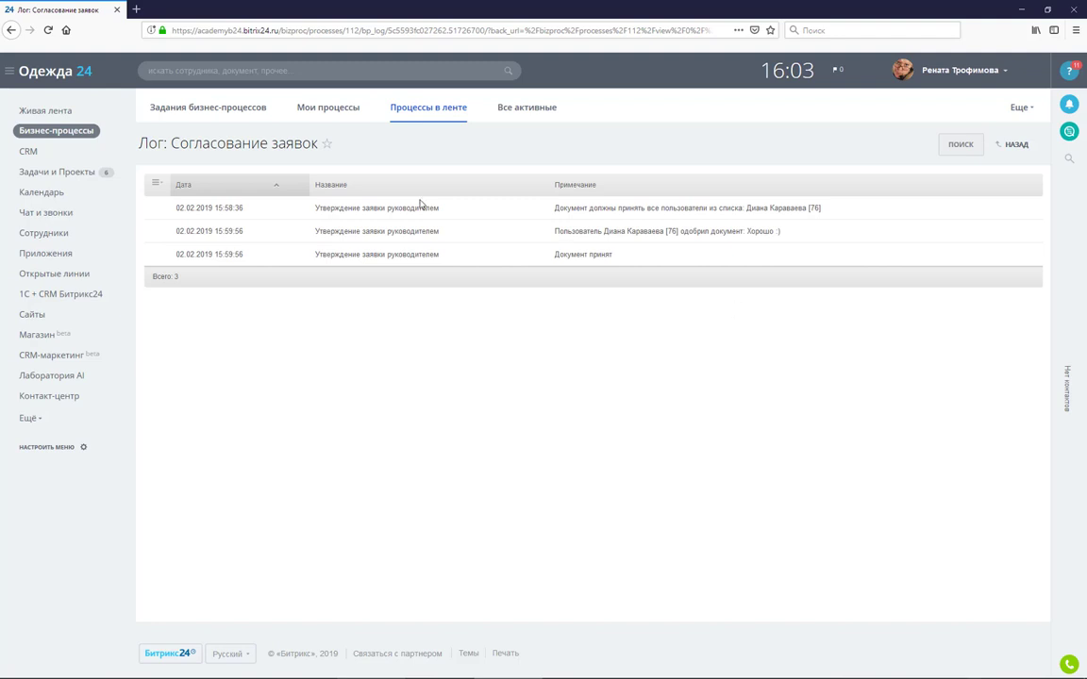
left_click(13, 30)
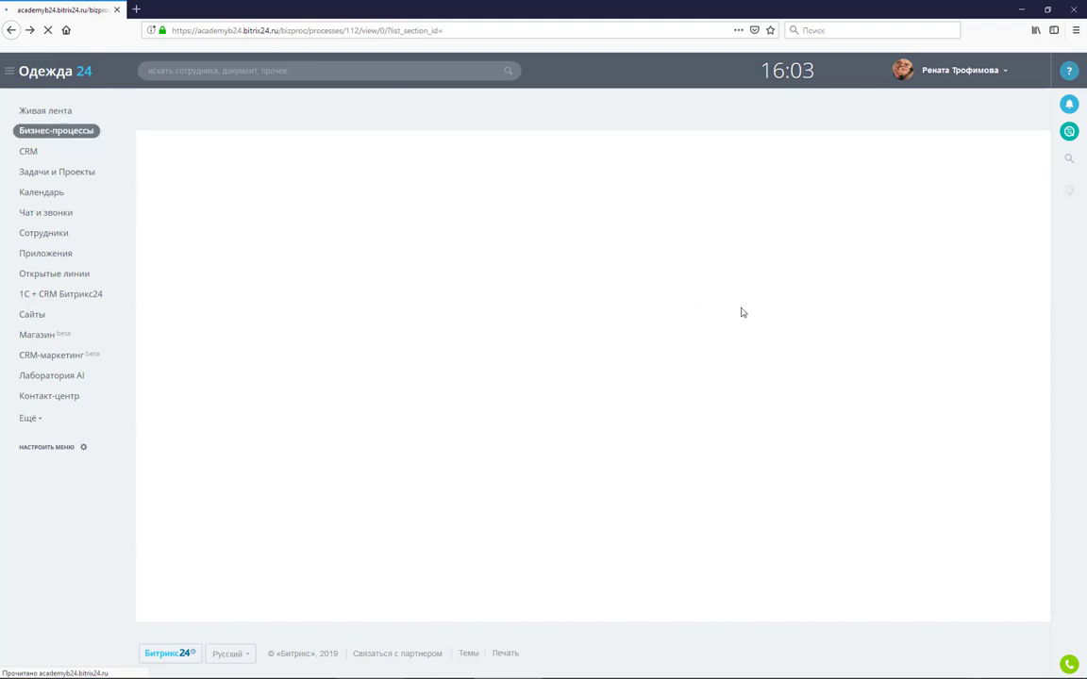
left_click_drag(885, 220, 848, 219)
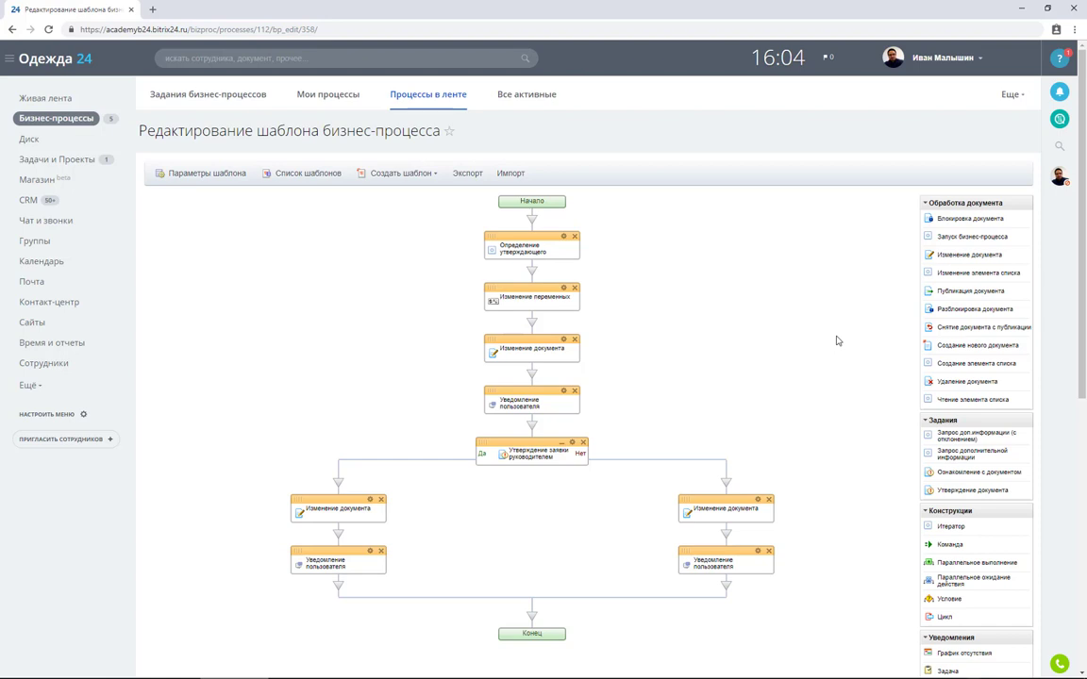
Insert a "Запись в отчет" action directly after "Определение утверждающего" in the business process template.
left_click(534, 273)
mouse_move(597, 419)
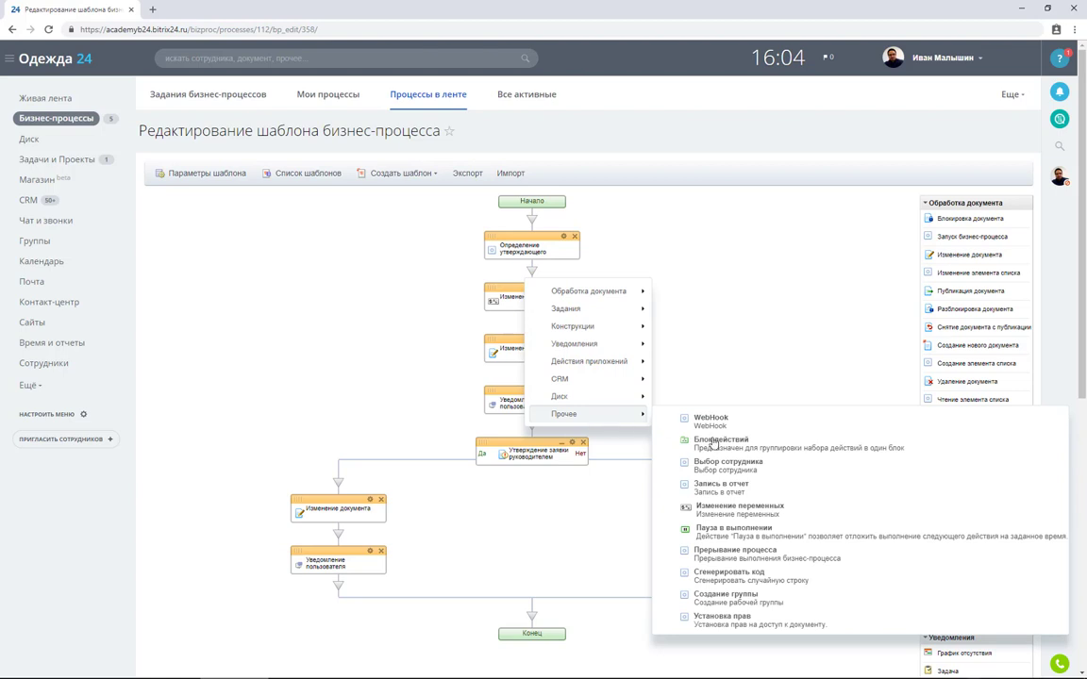
left_click(732, 491)
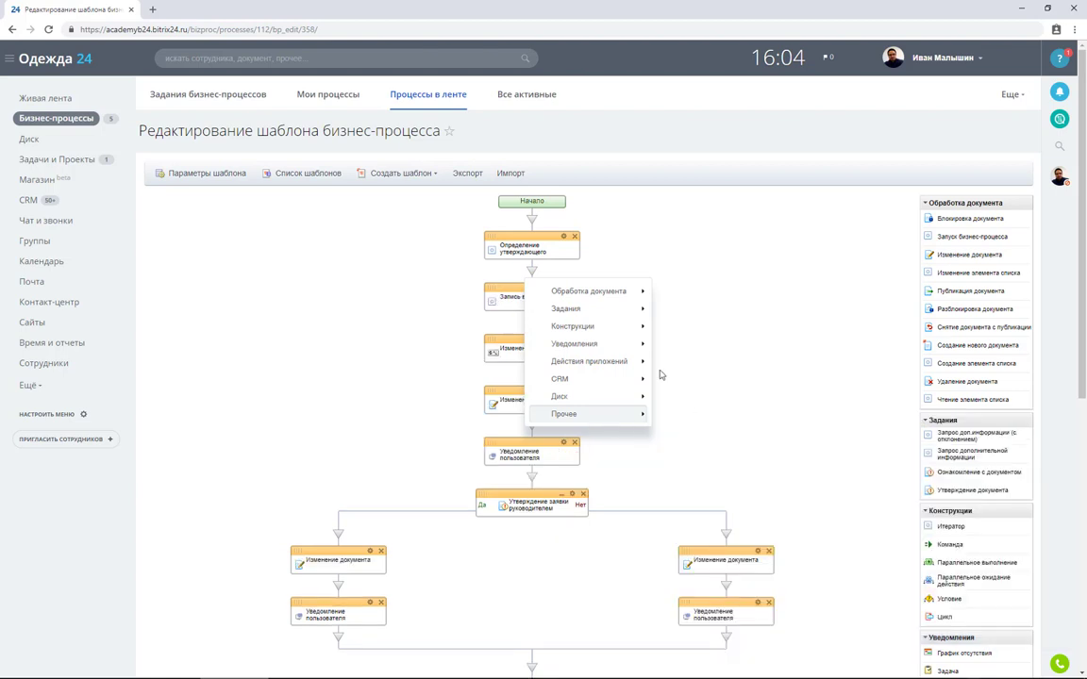
Set the new report entry's text to "Определили утверждающего" followed by the "Выбранный сотрудник" value, and save the action.
left_click(563, 289)
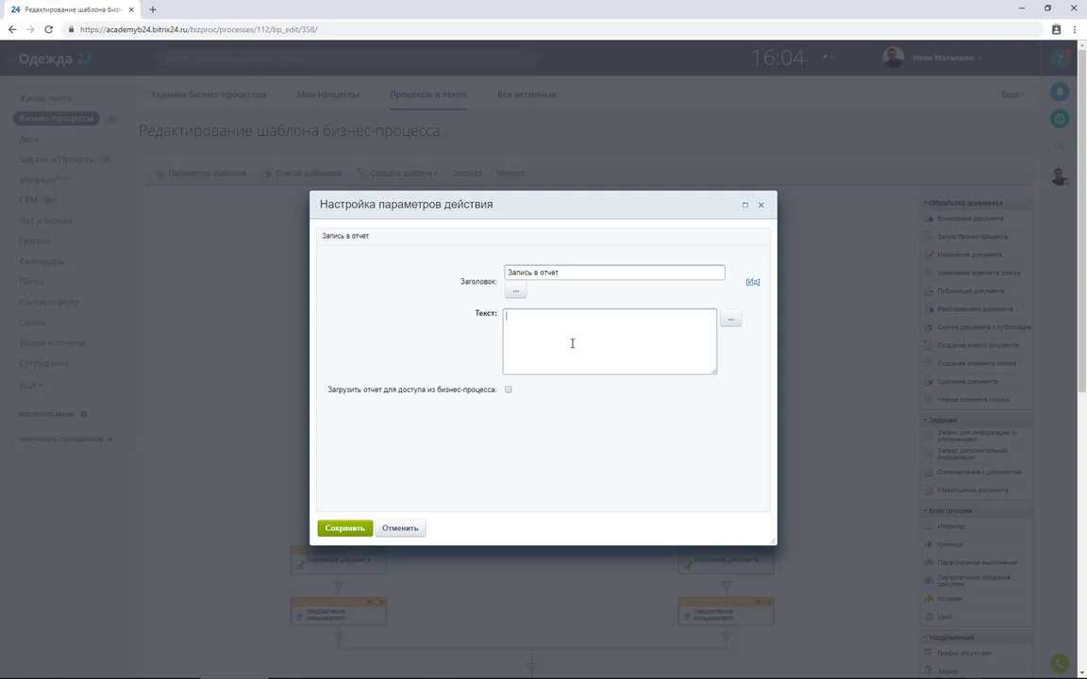
left_click(572, 344)
type("Определили утверждающего")
left_click(737, 323)
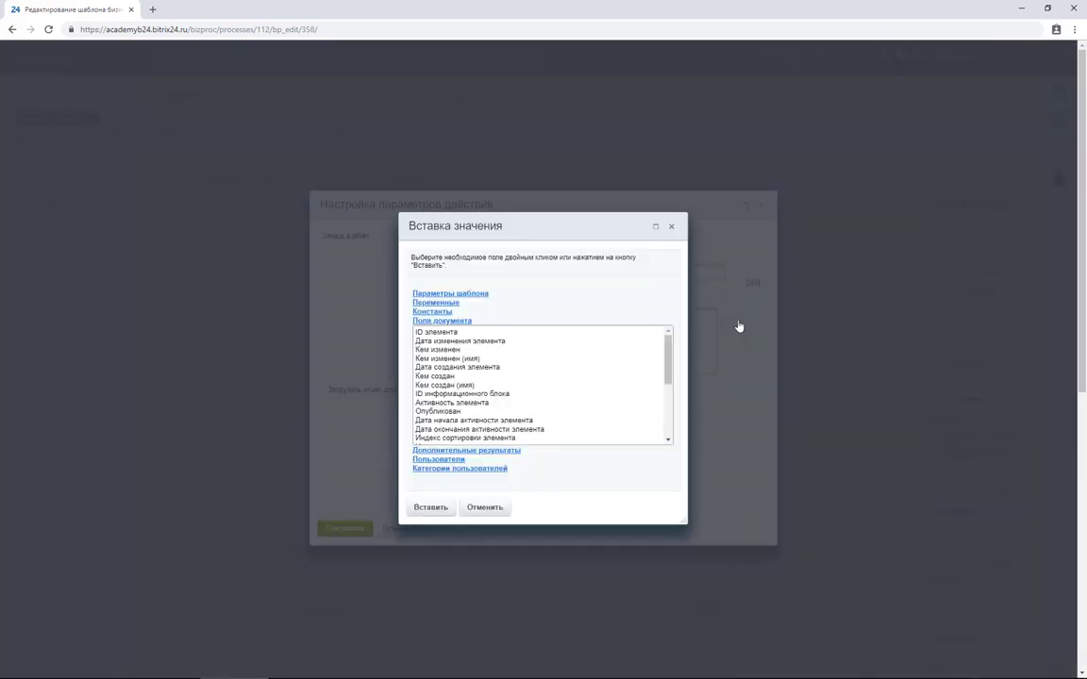
left_click(462, 451)
left_click(461, 350)
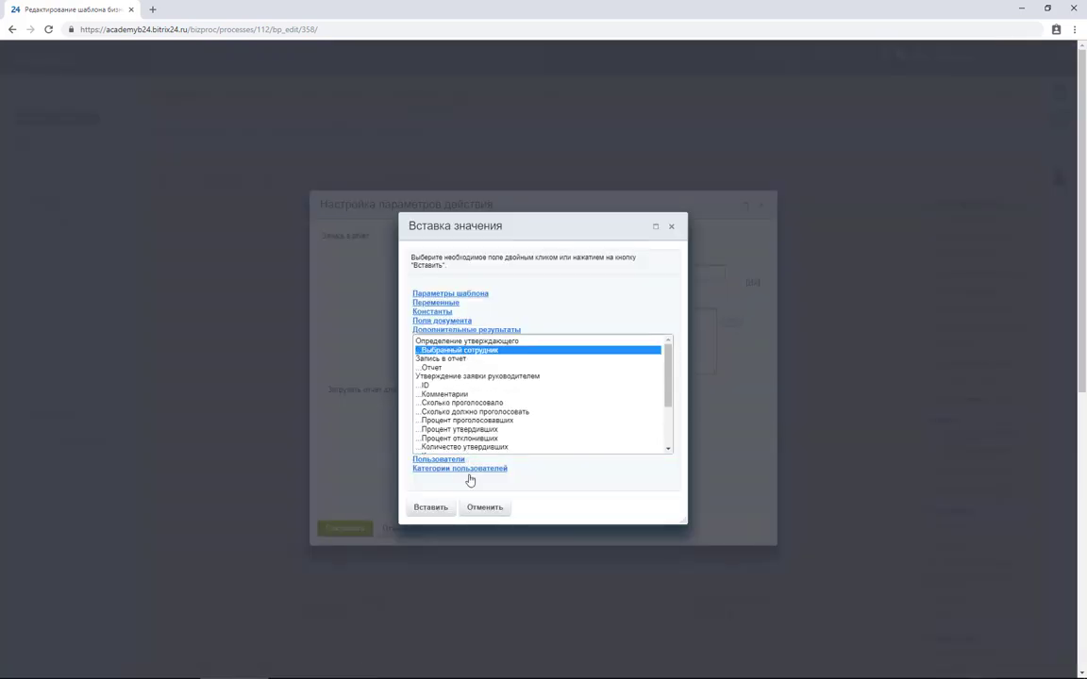
left_click(430, 507)
left_click(349, 526)
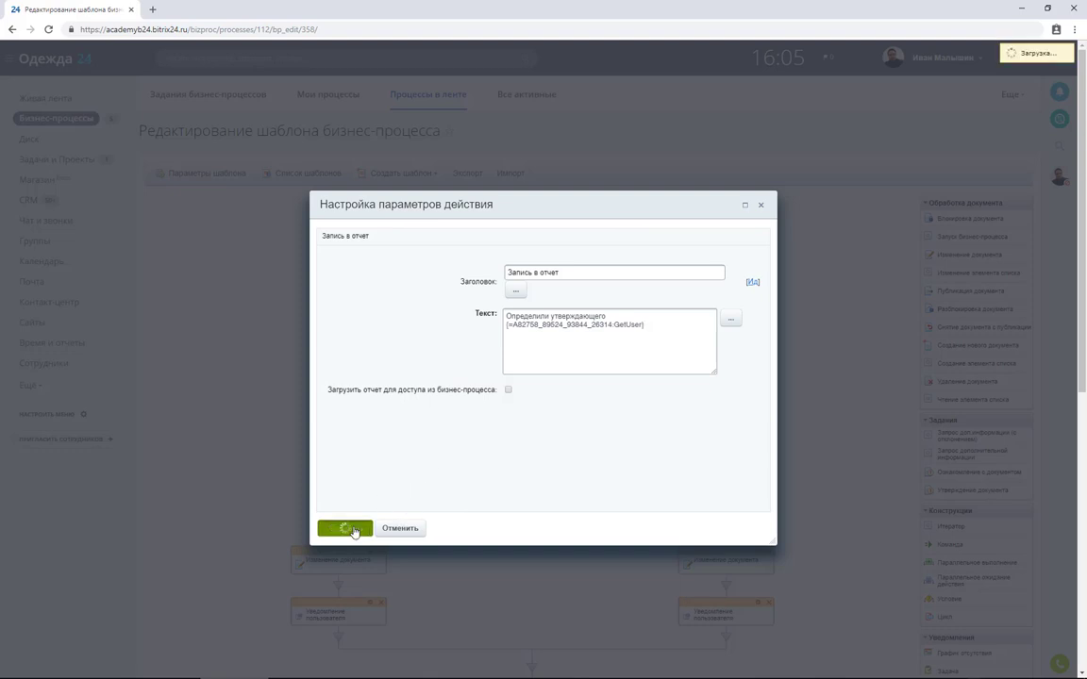
Add a "Запись в отчет" action after "Изменение документа" in the "Да" branch with the text "Руководитель утвердил заявку".
scroll(324, 513, "down", 3)
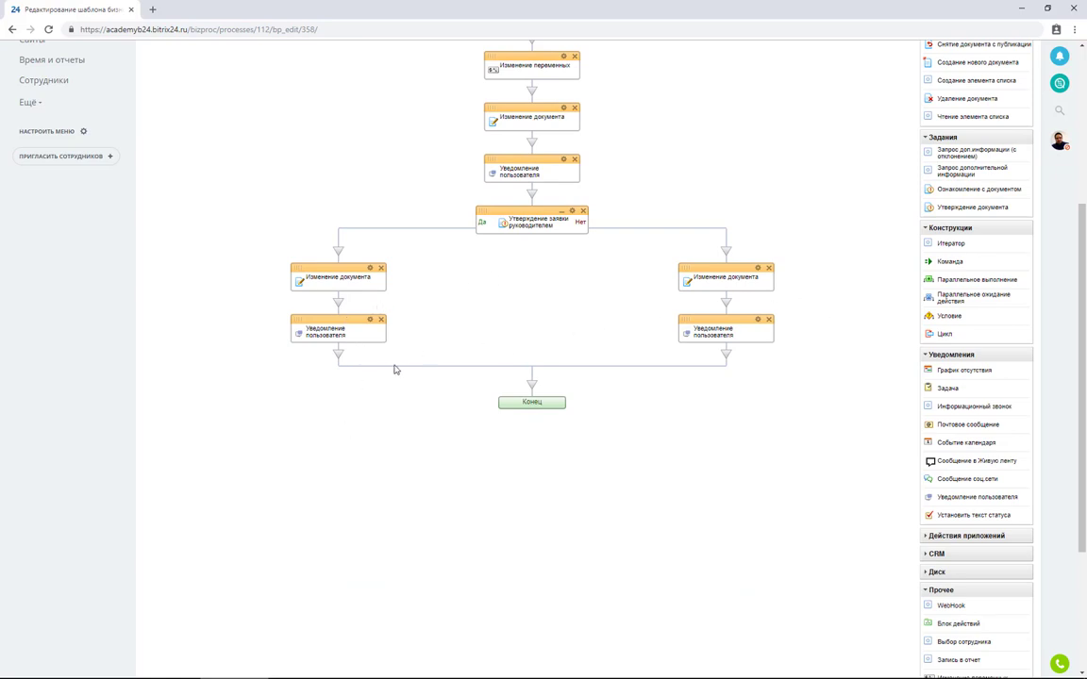
left_click(340, 304)
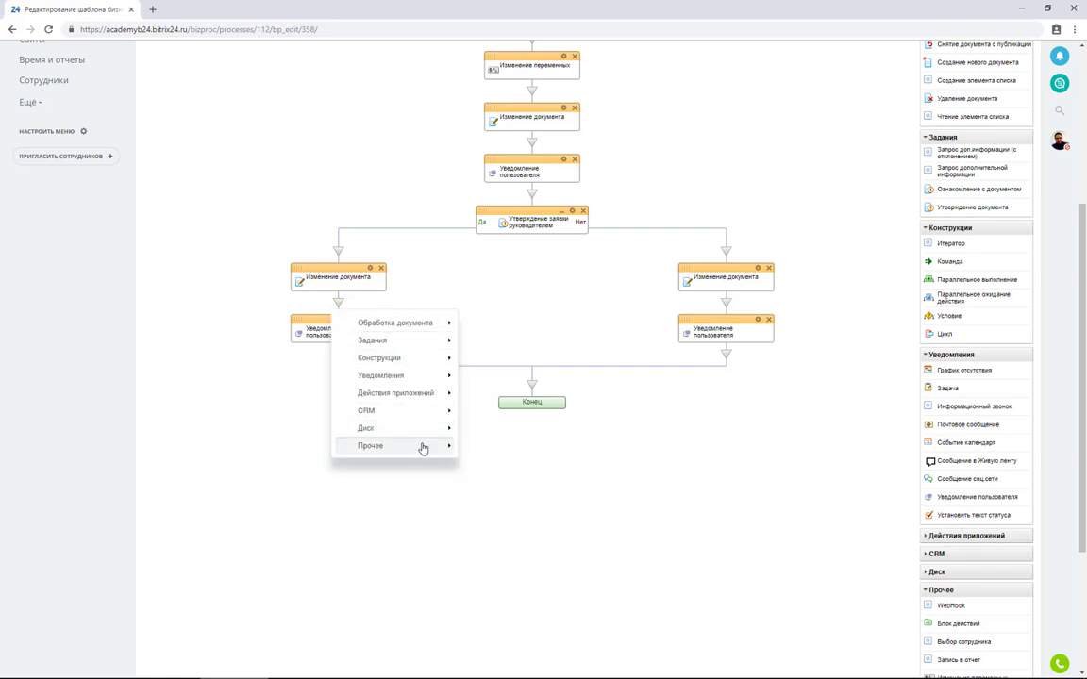
mouse_move(421, 446)
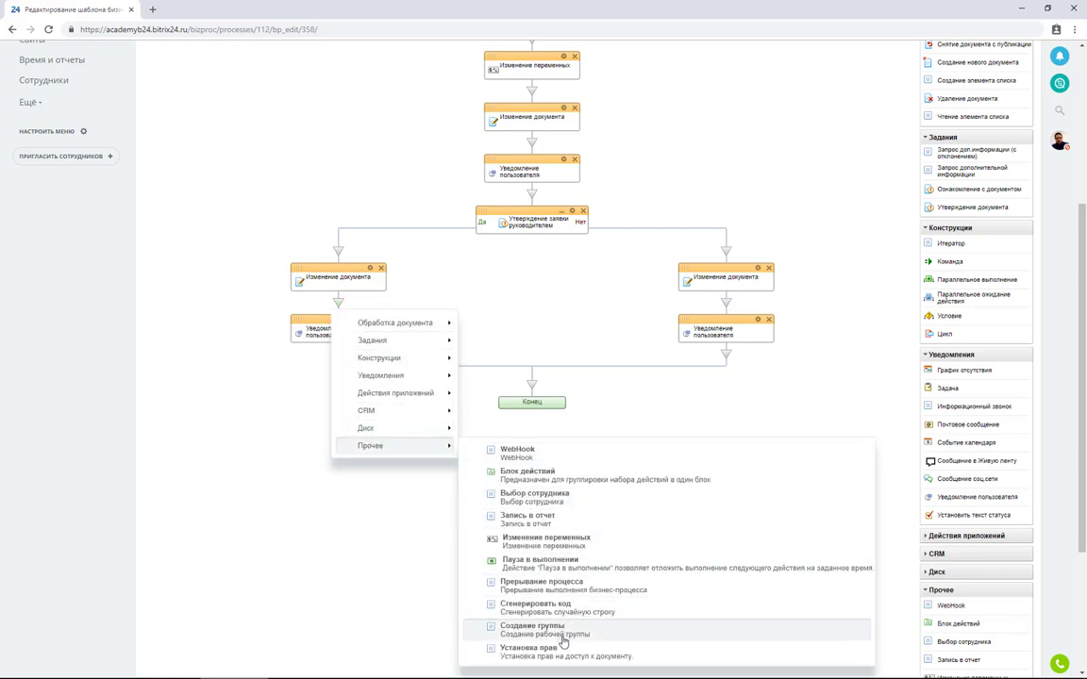
left_click(524, 518)
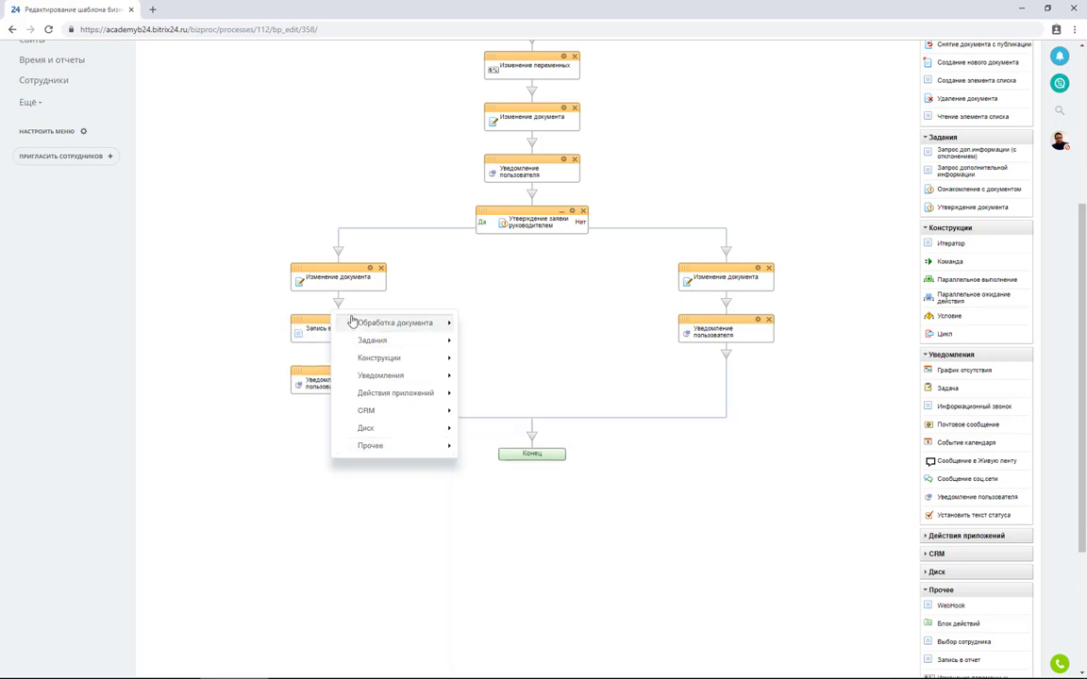
left_click(370, 319)
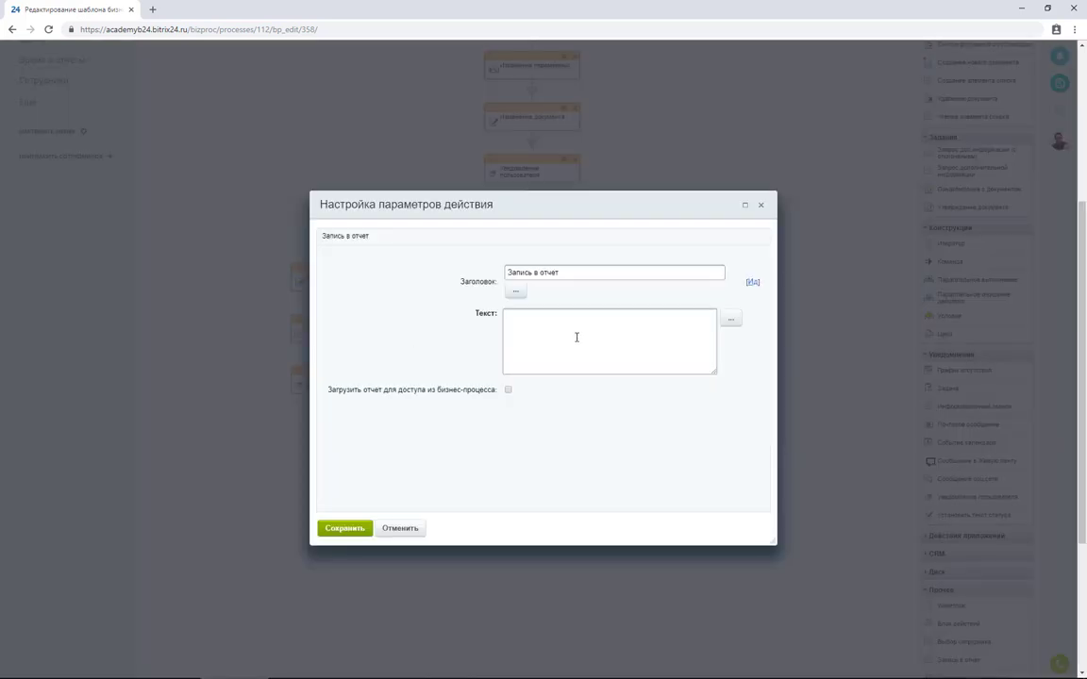
type("Руководитель утвердил заявку")
key("ctrl+a")
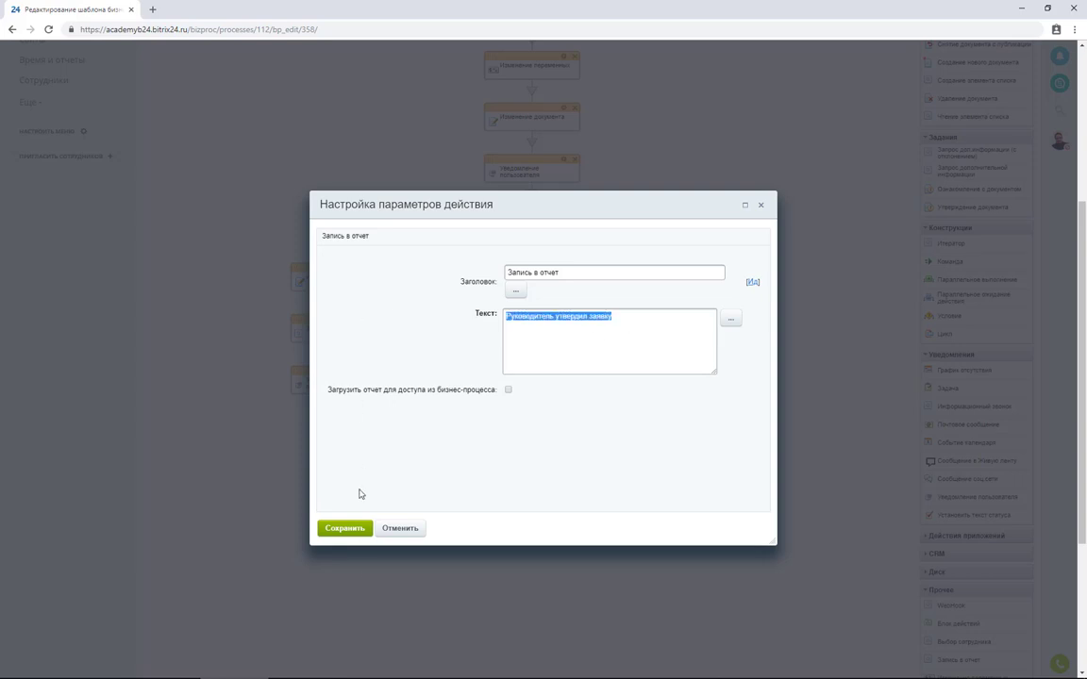
left_click(349, 529)
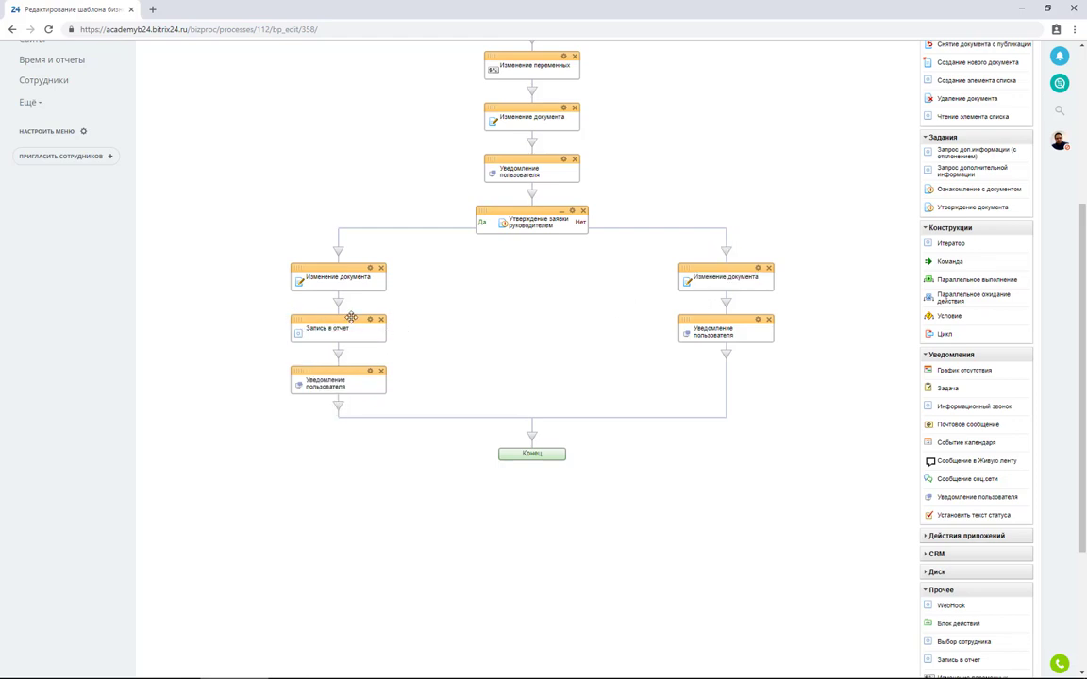
Copy the report entry to after "Изменение документа" in the "Нет" branch and set its text to "Руководитель отклонил заявку".
left_click_drag(351, 317, 755, 316)
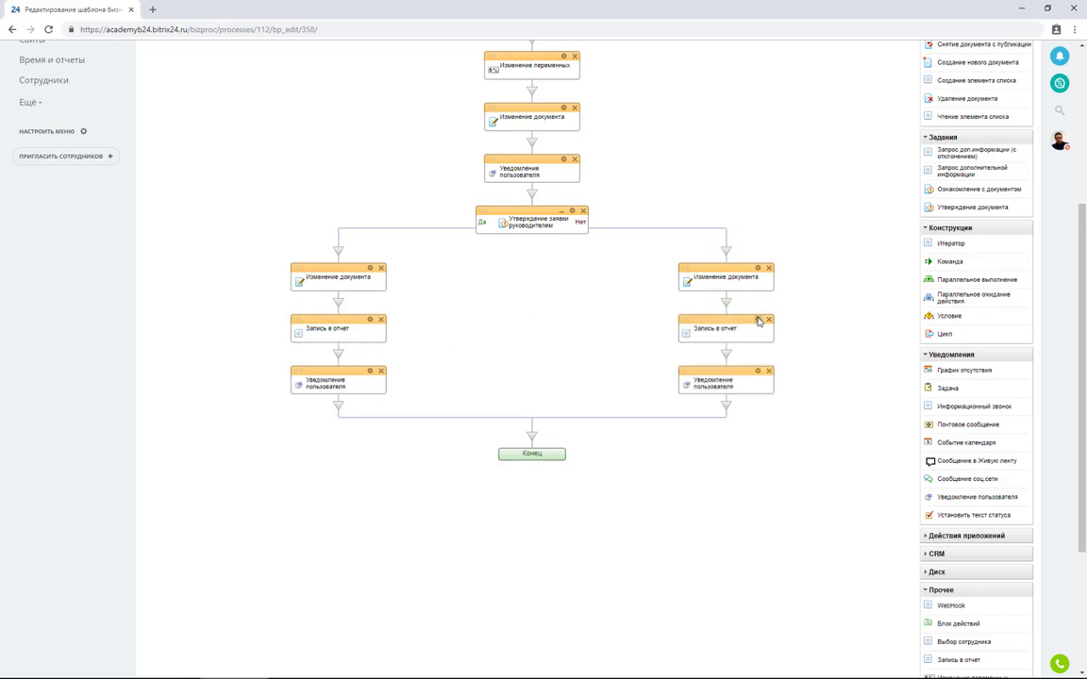
double_click(757, 321)
double_click(585, 317)
type("от")
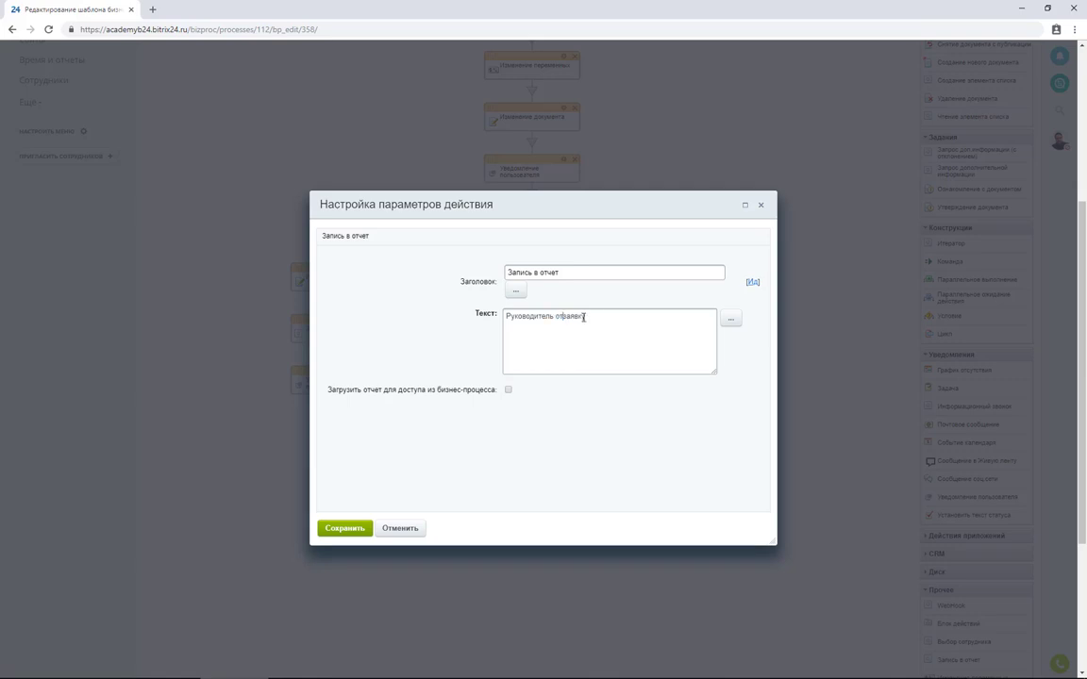
type("клонил заявку")
left_click(335, 531)
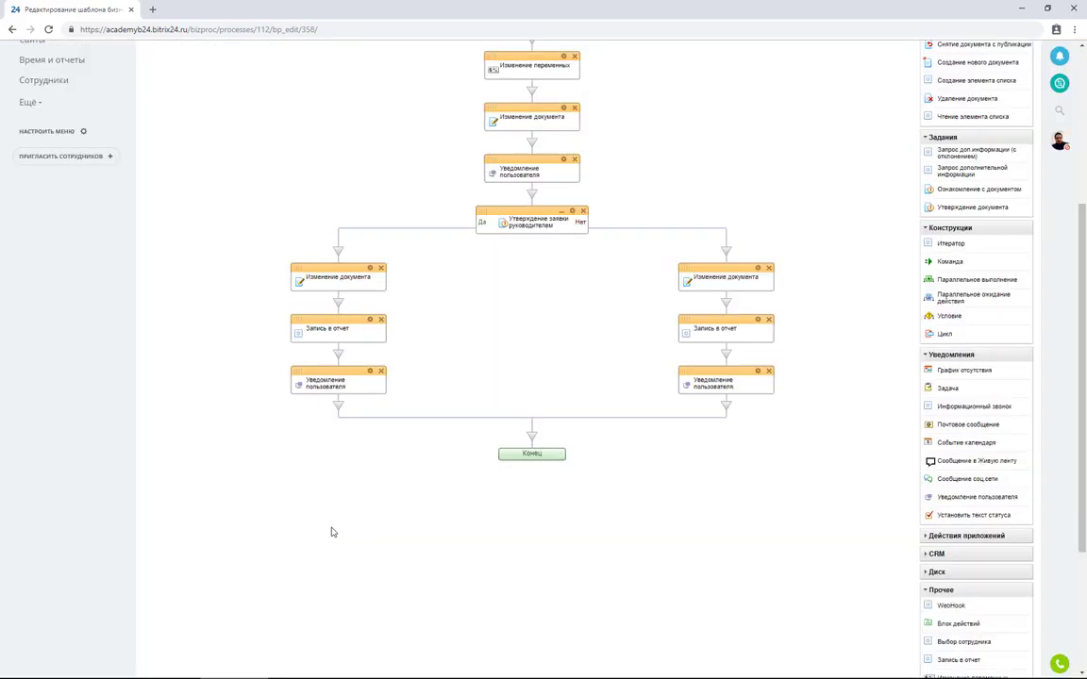
Add a "Установить текст статуса" action after the report entry in the "Да" branch with the status text "Заявка одобрена".
scroll(301, 529, "up", 2)
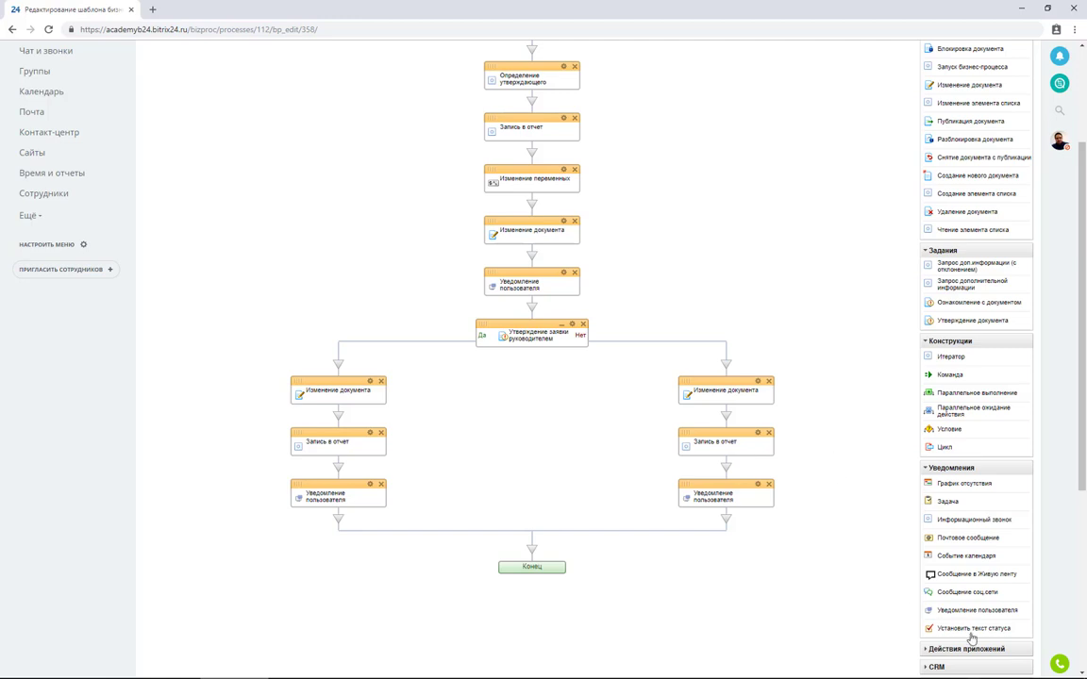
left_click_drag(971, 639, 340, 472)
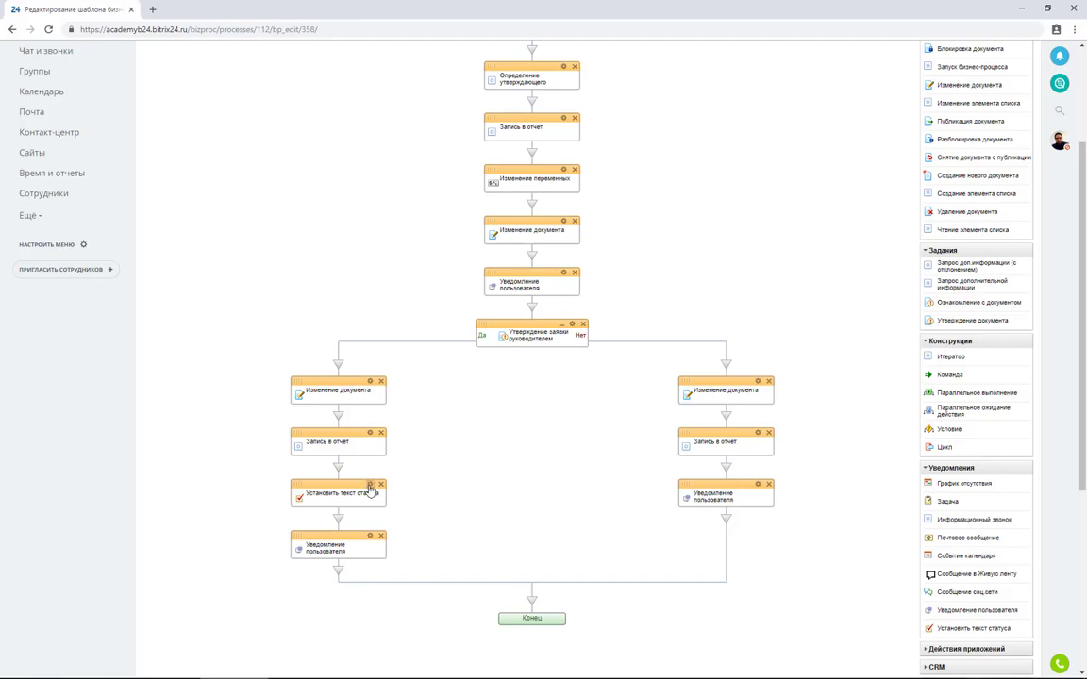
left_click(369, 487)
left_click(618, 322)
type("З")
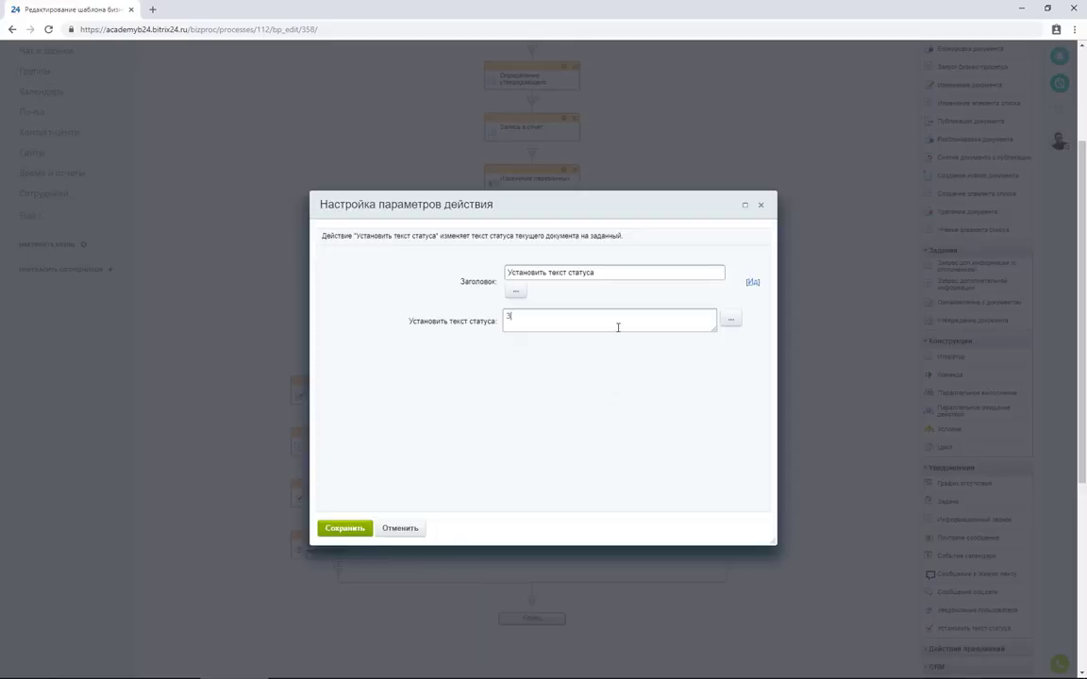
type("аявка одобрена")
key("ctrl+shift+Left")
key("ctrl+shift+Left")
left_click(345, 528)
Copy the "Установить текст статуса" action to after the report entry in the "Нет" branch and set its status text to "Заявка отклонена".
left_click_drag(340, 491, 760, 483)
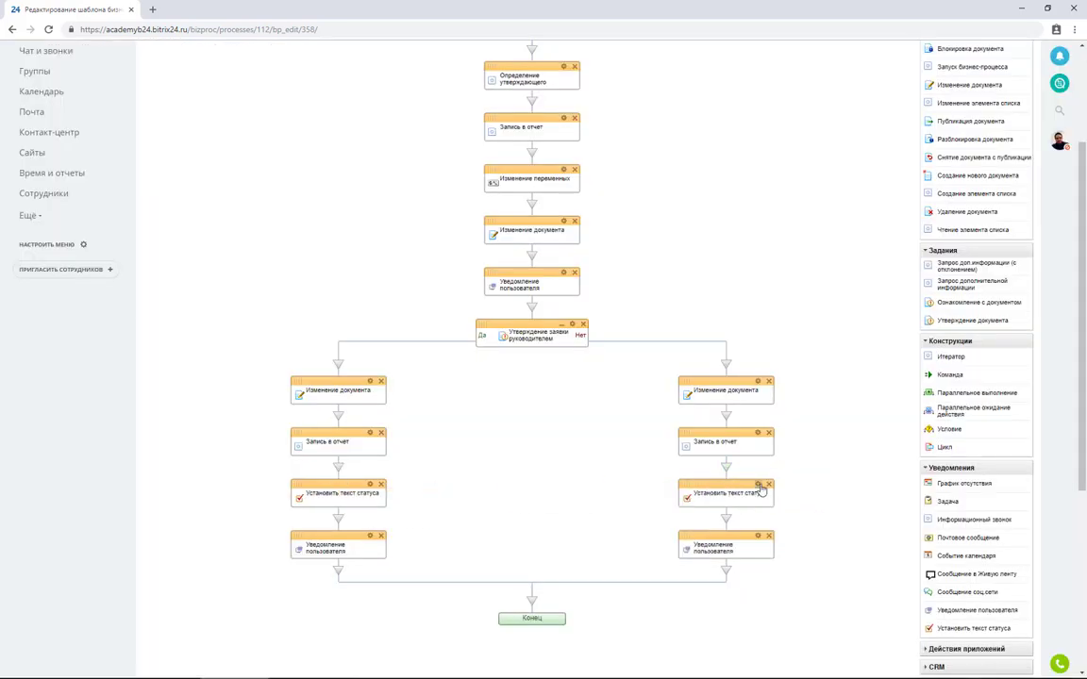
left_click(760, 485)
double_click(549, 316)
type("отклонена")
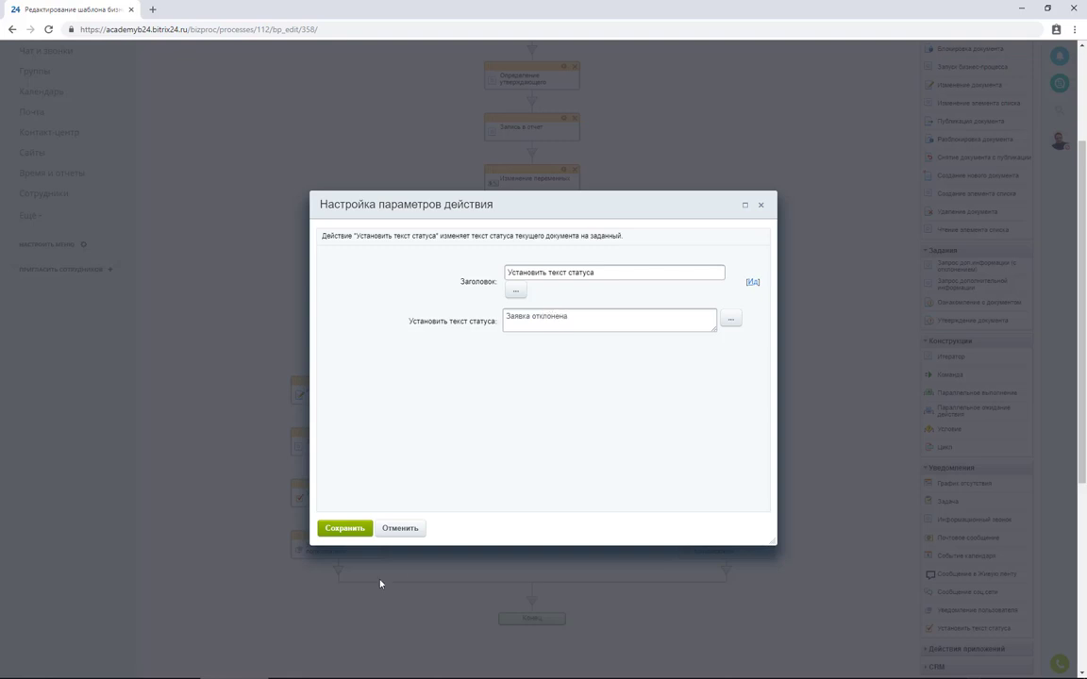
left_click(354, 533)
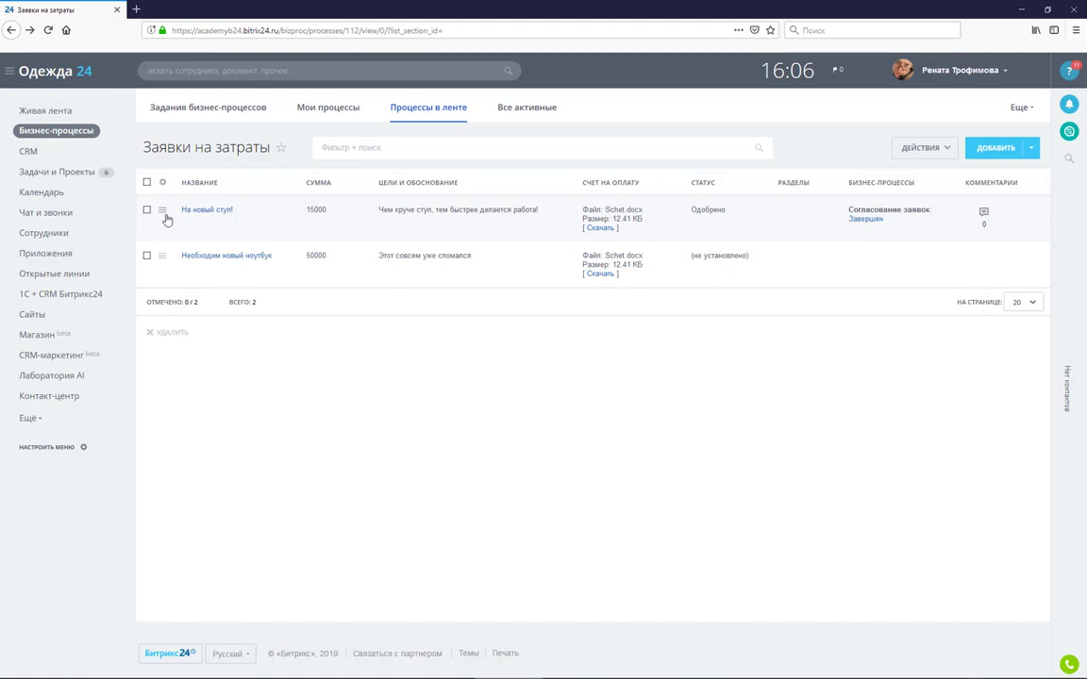
Start the "Согласование заявок" business process for the "На новый стул!" expense request.
left_click(162, 209)
mouse_move(270, 256)
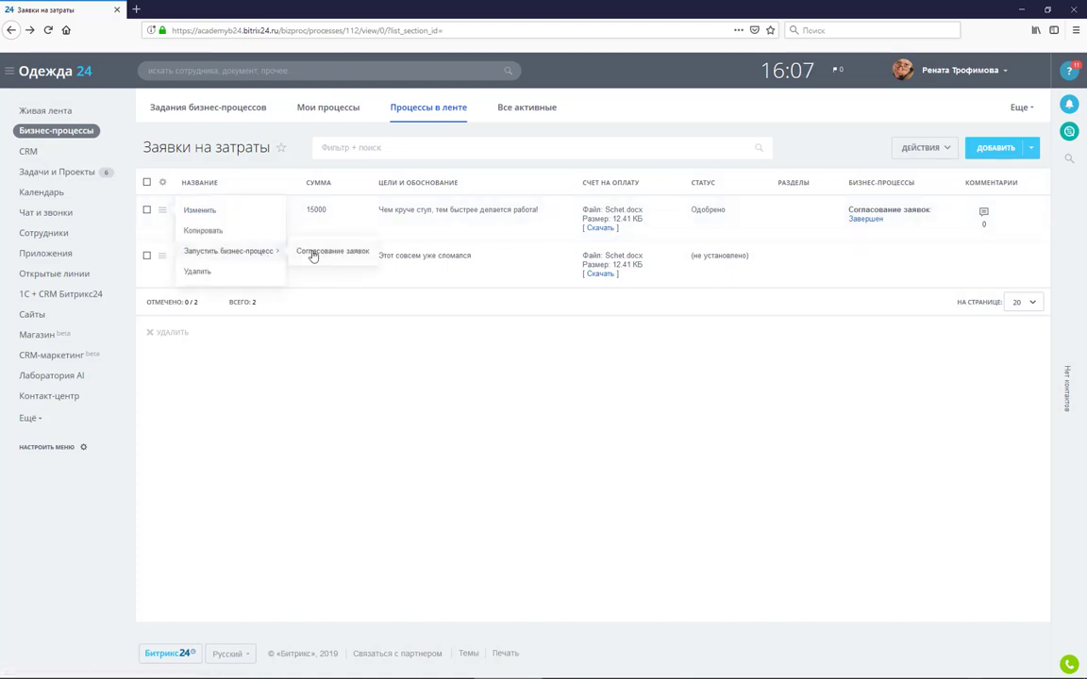
left_click(315, 251)
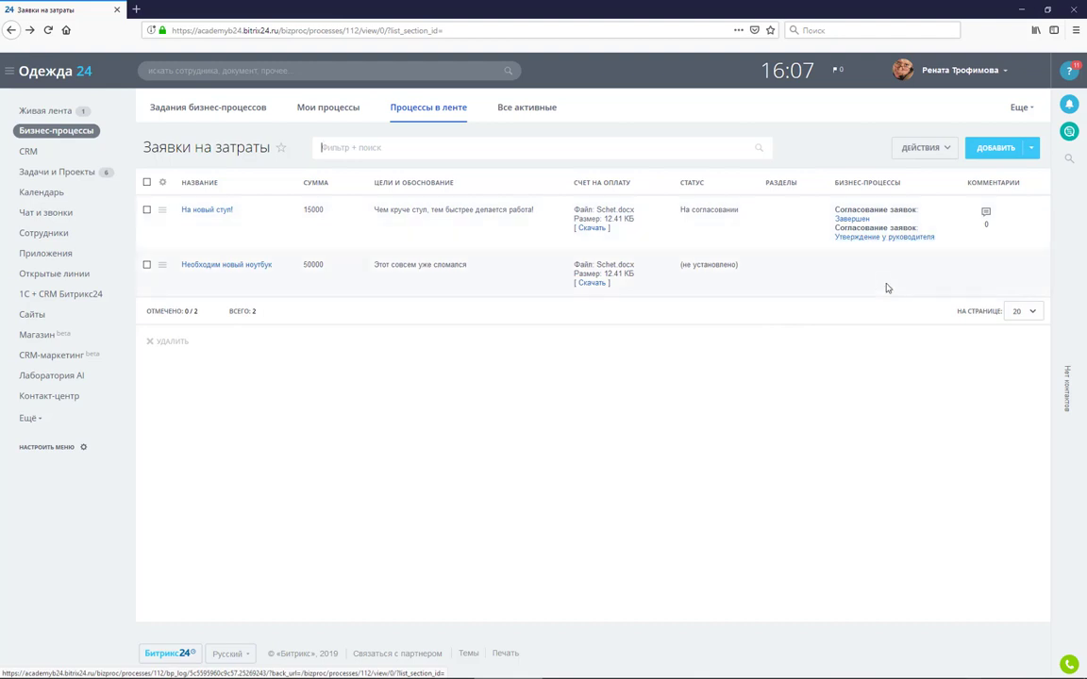
Open the "Живая лента" feed in a separate tab and check the status text of the newest "На новый стул!" request.
middle_click(52, 110)
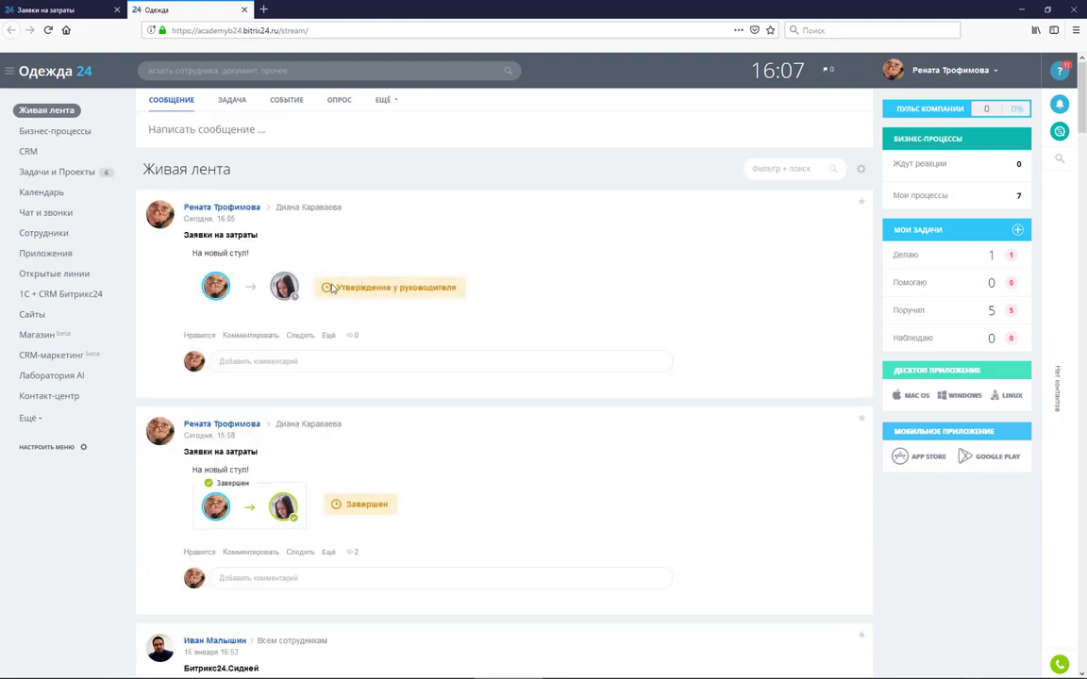
left_click_drag(338, 288, 453, 290)
left_click(486, 303)
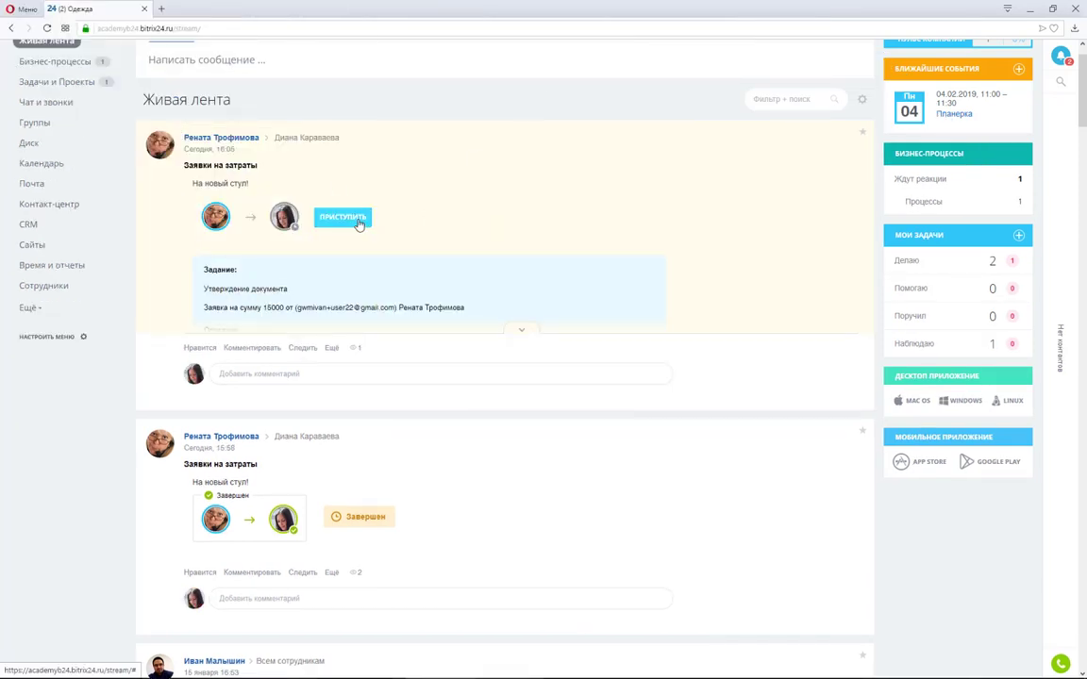
In the approver's feed, open the pending task for the "На новый стул!" request, approve it, and check its status text.
left_click(359, 216)
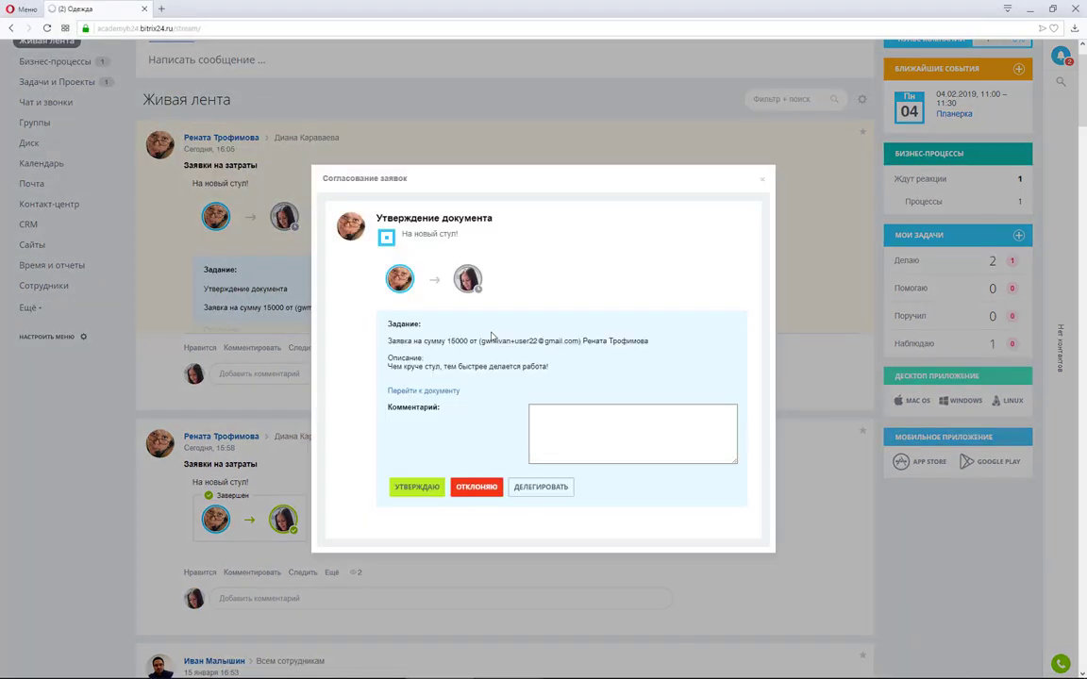
left_click(420, 490)
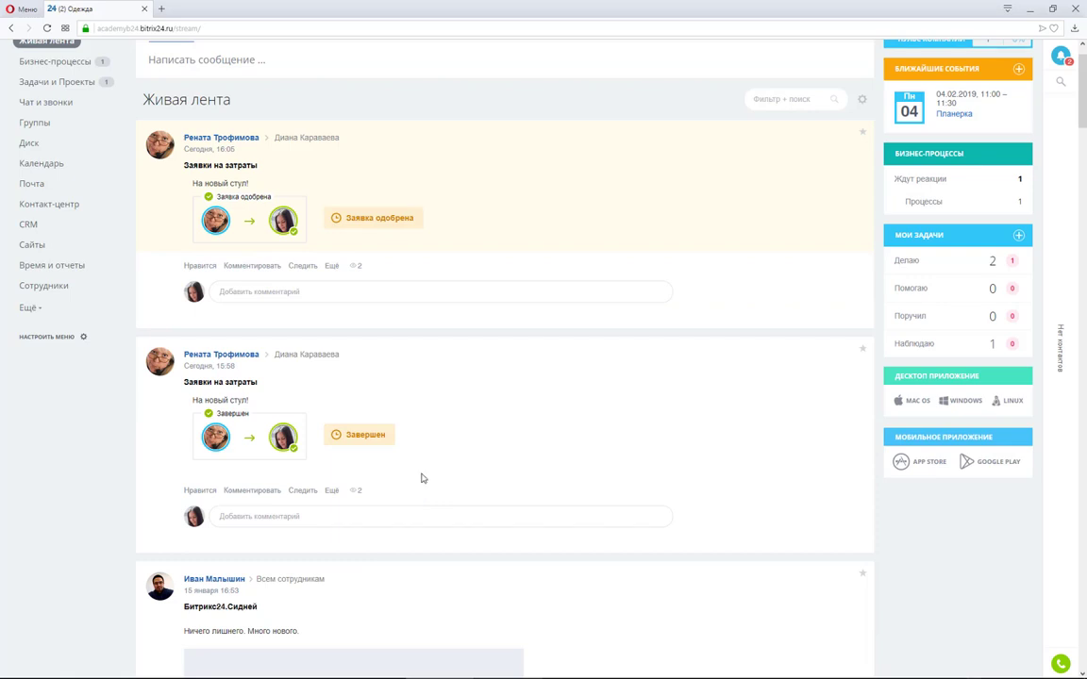
left_click_drag(413, 218, 346, 218)
left_click(449, 275)
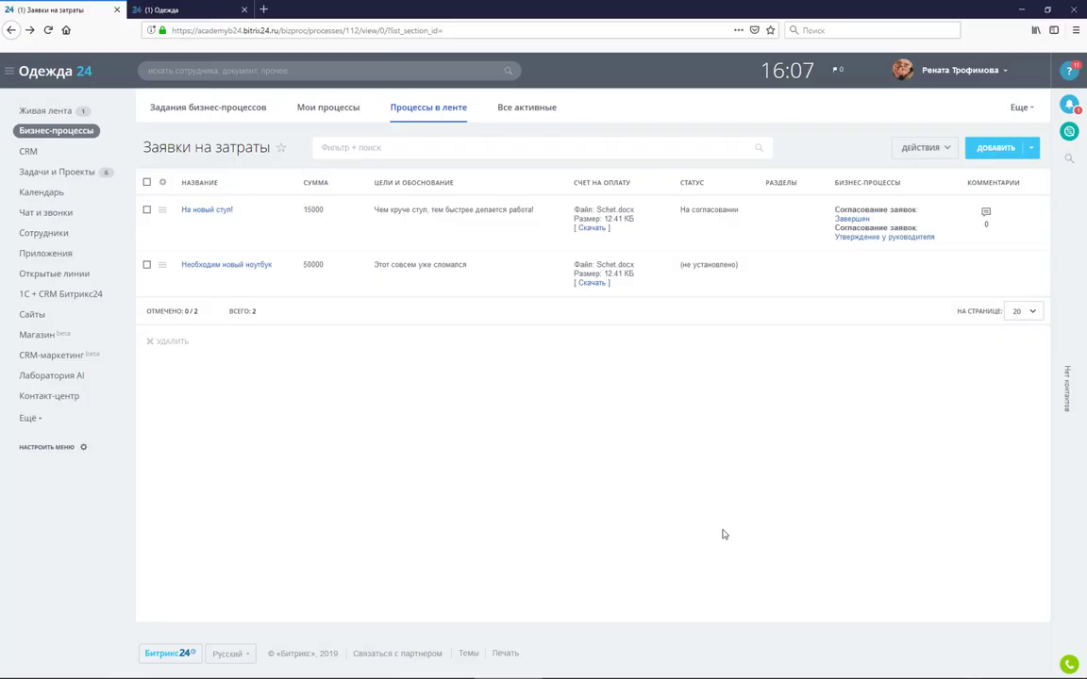
Refresh the expense request list, open the latest "Согласование заявок" process log for "На новый стул!", and examine the approver's report entry.
key("F5")
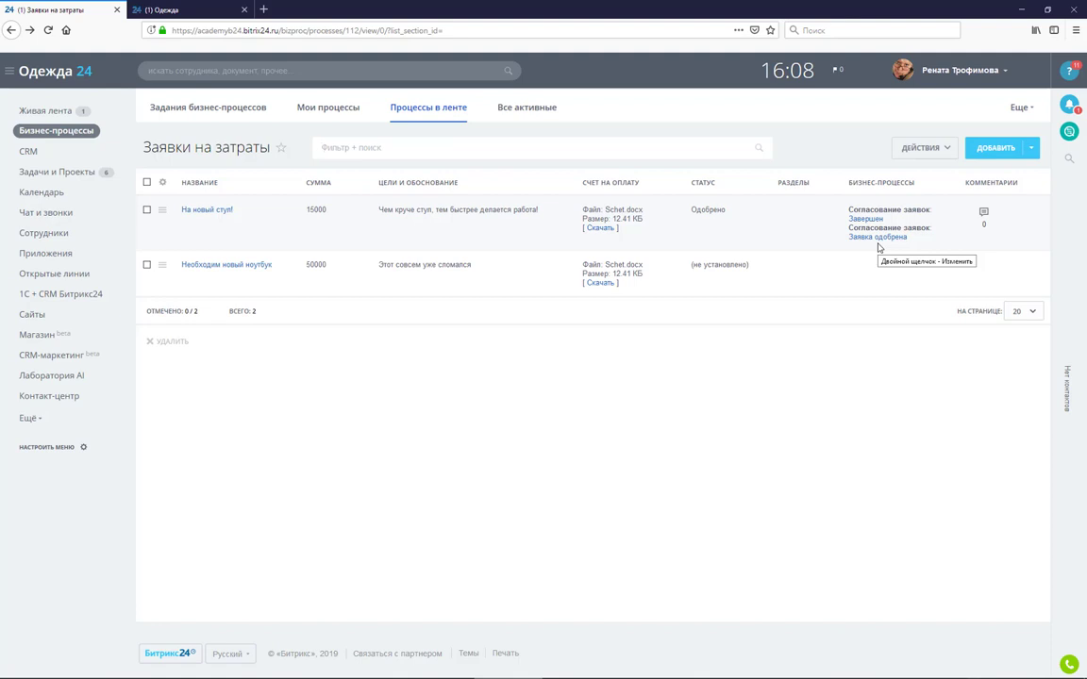
left_click(877, 239)
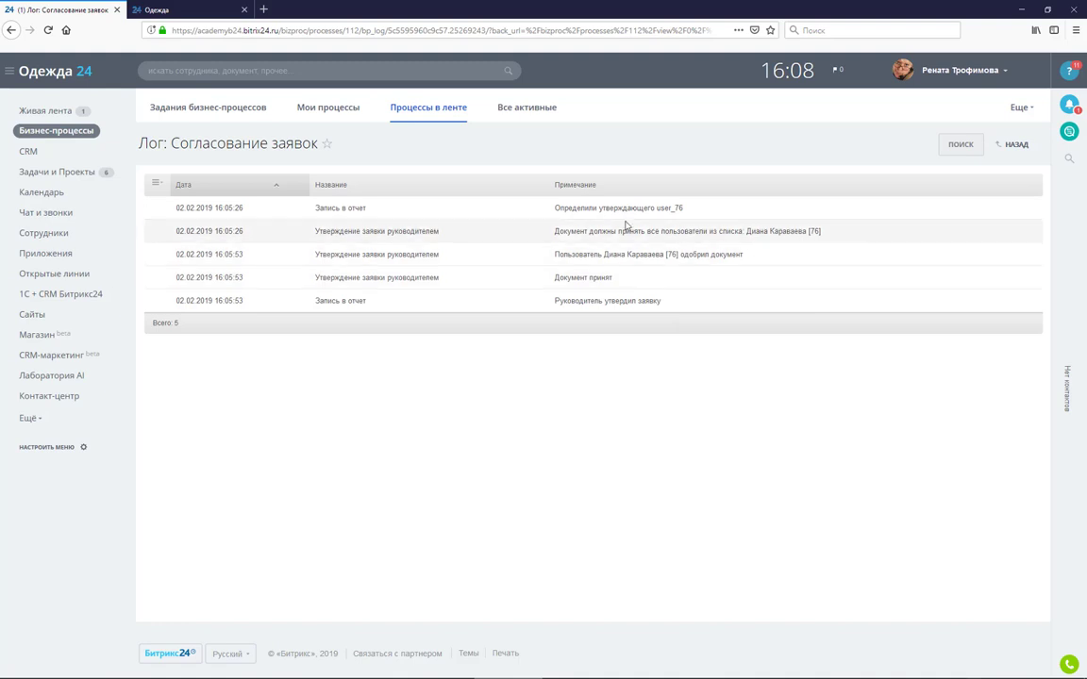
left_click_drag(658, 211, 681, 211)
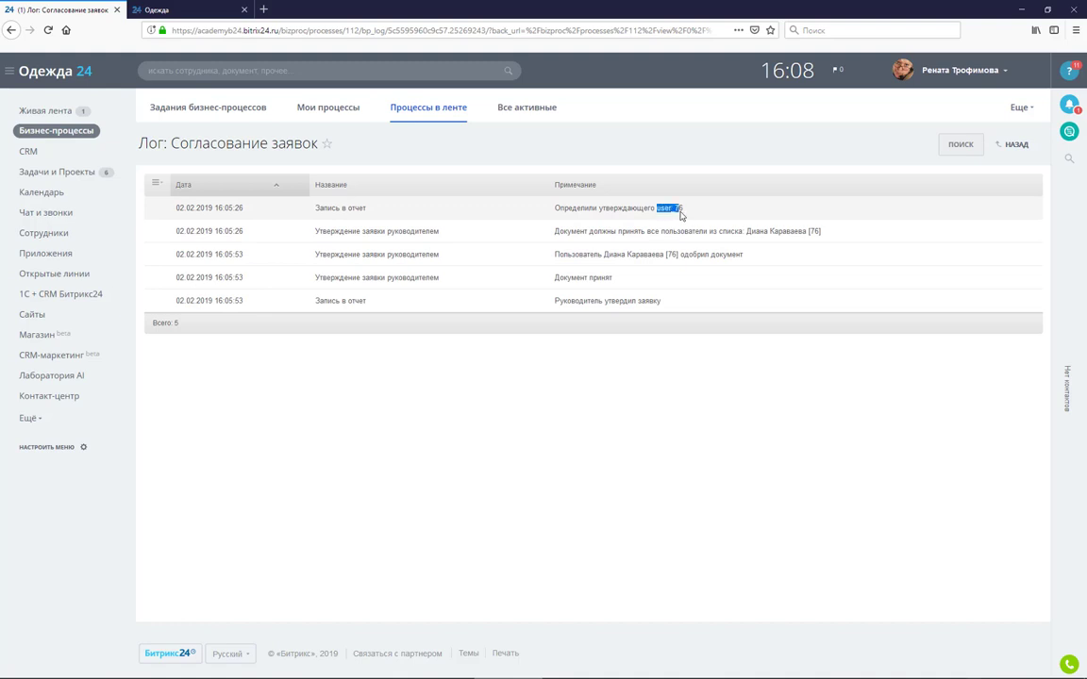
left_click(723, 214)
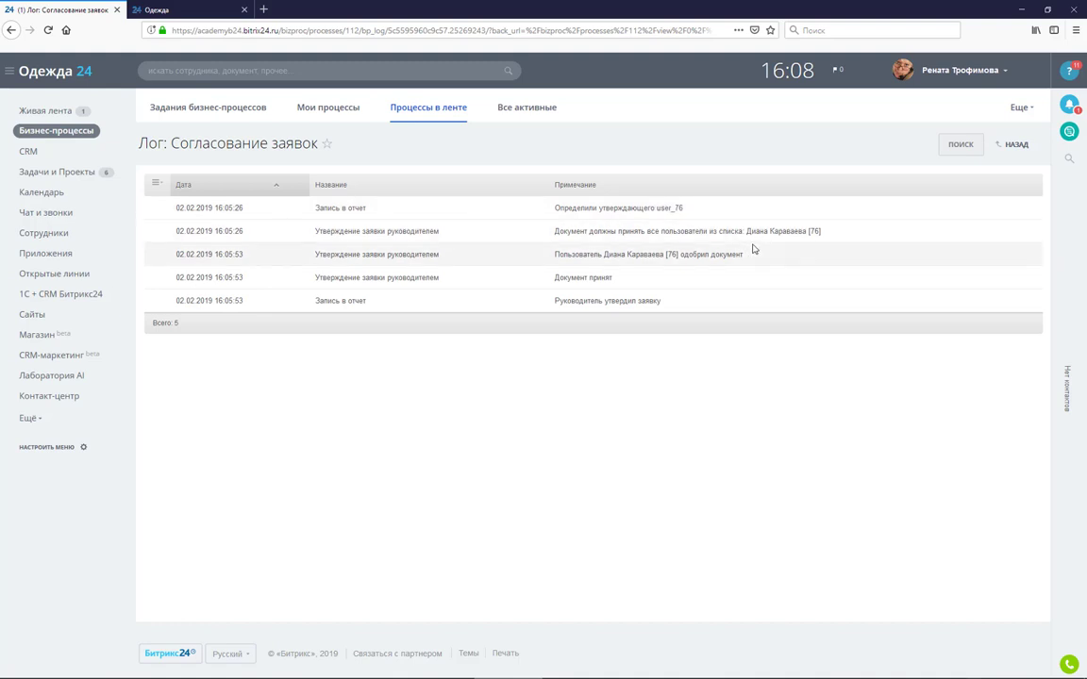